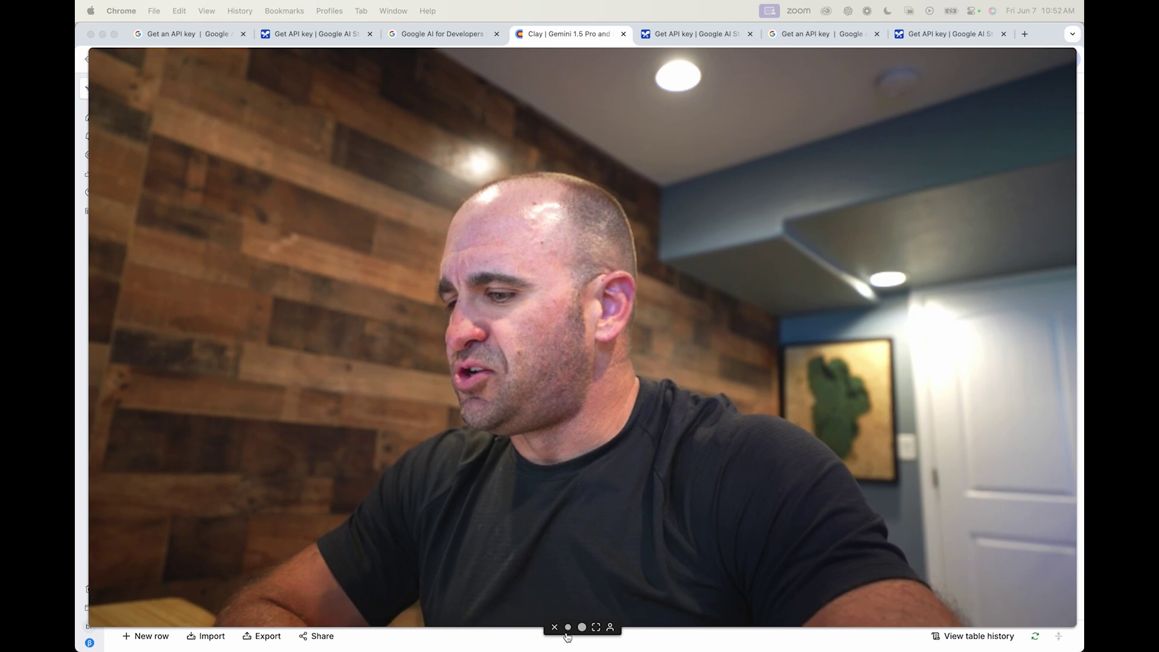
Look over the AI Studio and API key docs tabs, then close the duplicate Google AI Studio tab.
{"action": "left_click", "coordinate": [568, 628]}
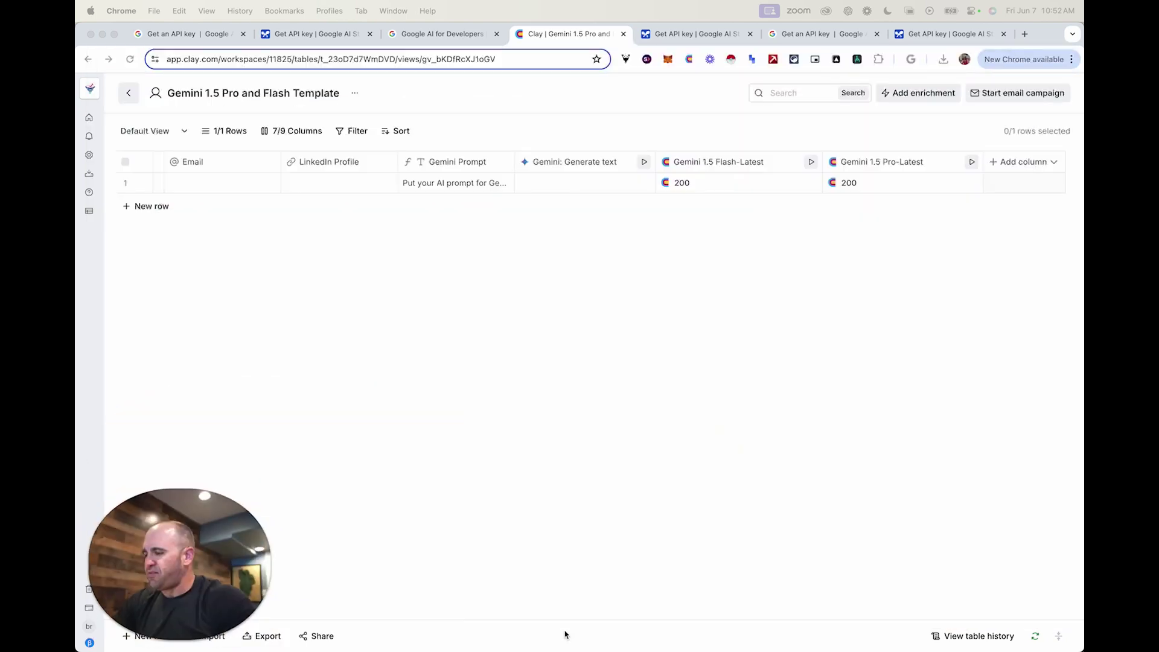
{"action": "left_click", "coordinate": [905, 35]}
{"action": "left_click", "coordinate": [825, 34]}
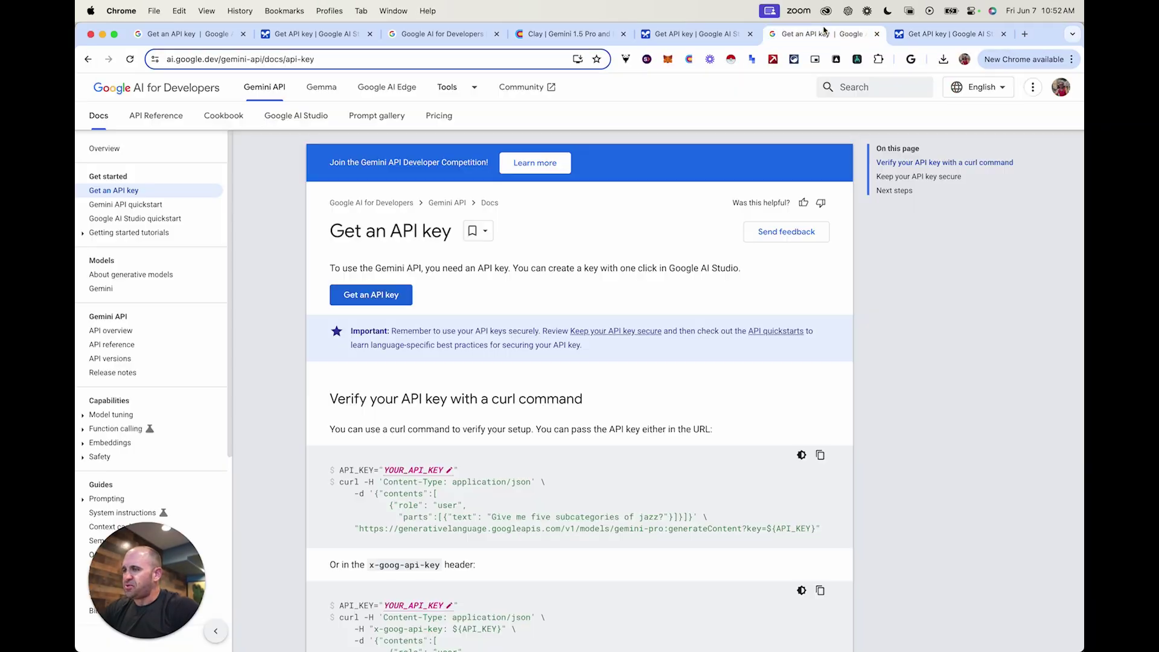
{"action": "left_click", "coordinate": [708, 34]}
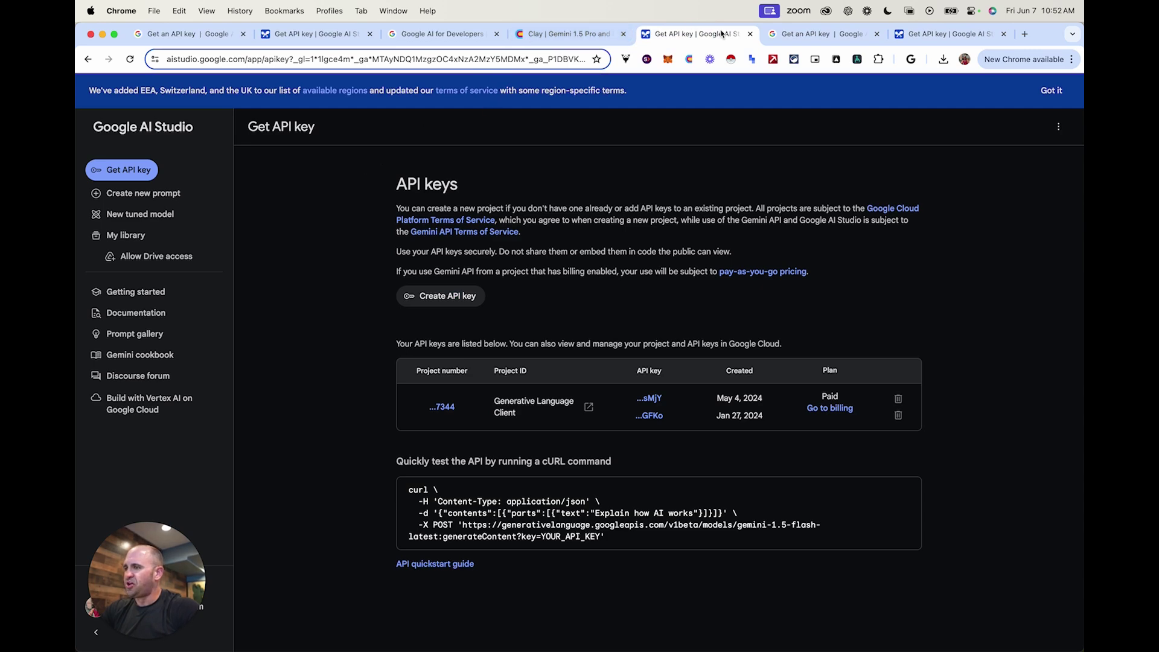
{"action": "left_click", "coordinate": [750, 34]}
Go to ai.google.dev in the new tab.
{"action": "left_click", "coordinate": [898, 34]}
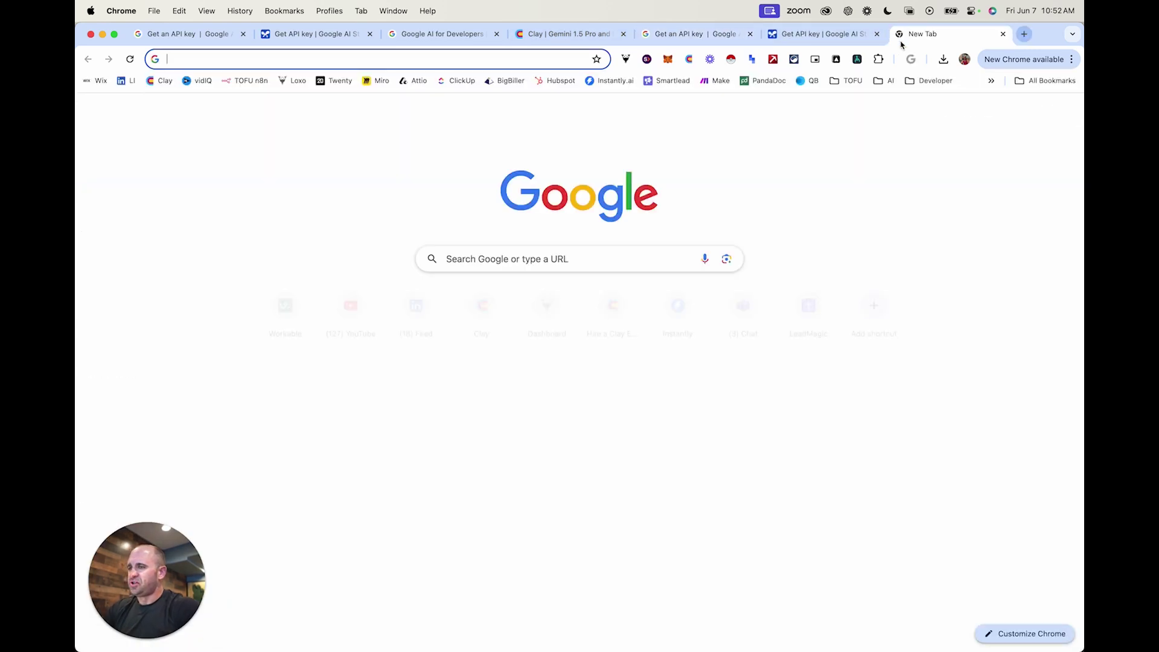
{"action": "type", "text": "ai.google.dev"}
{"action": "key", "text": "Return"}
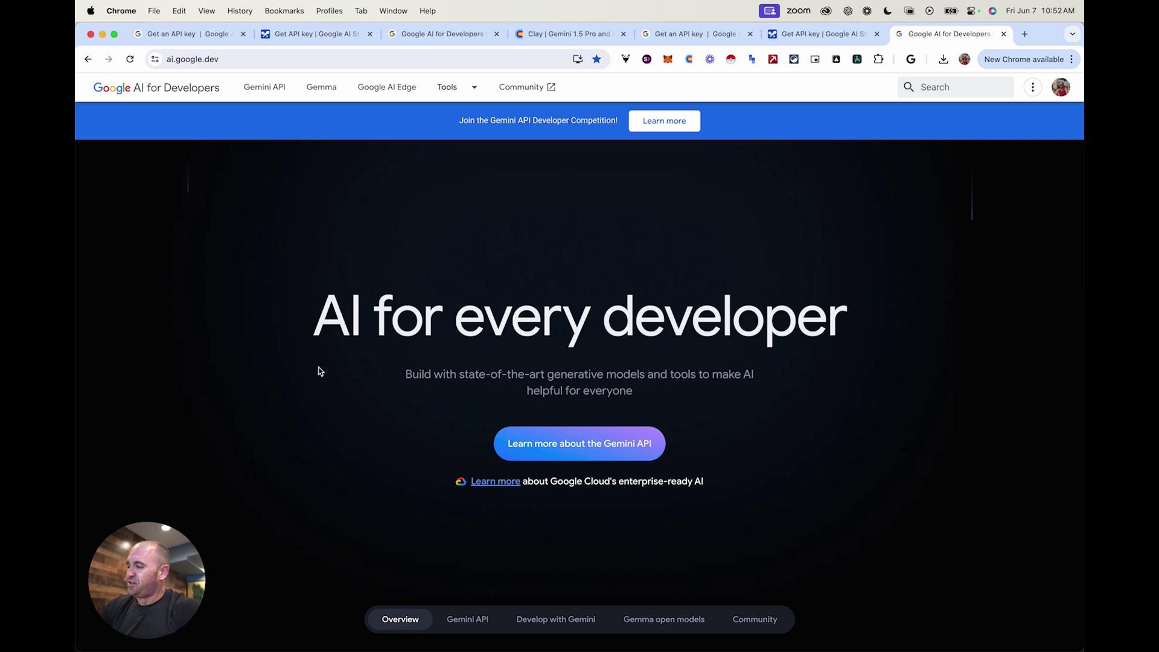
Scroll the Google AI for Developers homepage, then open and read the Gemini API overview page.
{"action": "scroll", "coordinate": [332, 386], "scroll_direction": "down", "scroll_amount": 2}
{"action": "scroll", "coordinate": [332, 387], "scroll_direction": "down", "scroll_amount": 5}
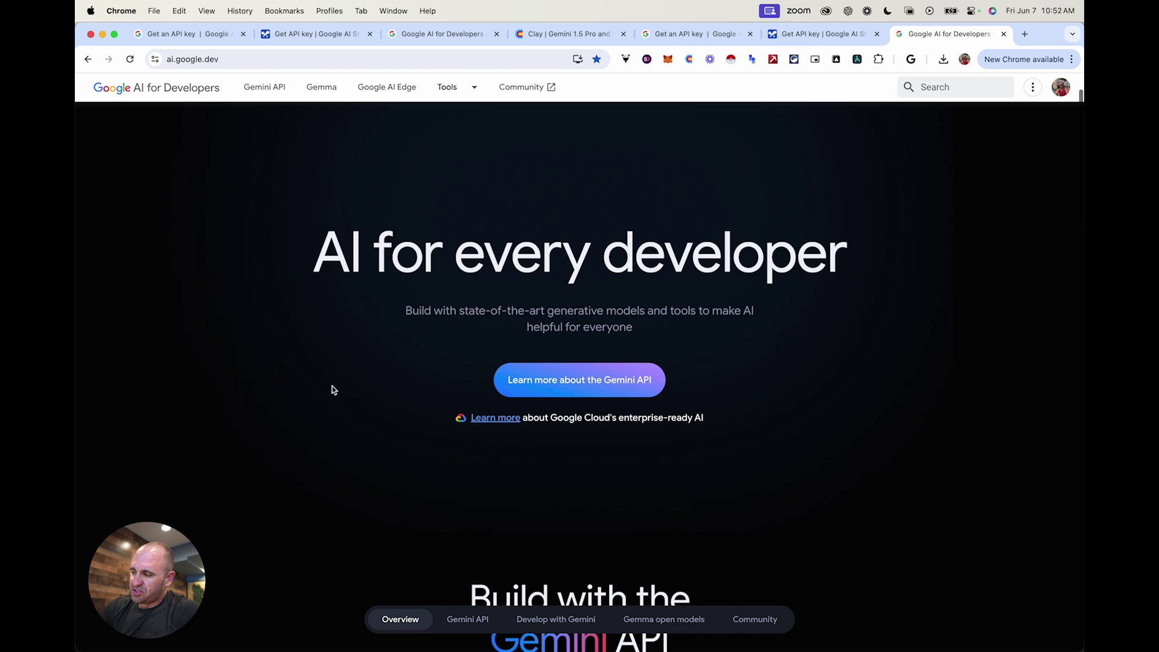
{"action": "scroll", "coordinate": [332, 389], "scroll_direction": "down", "scroll_amount": 6}
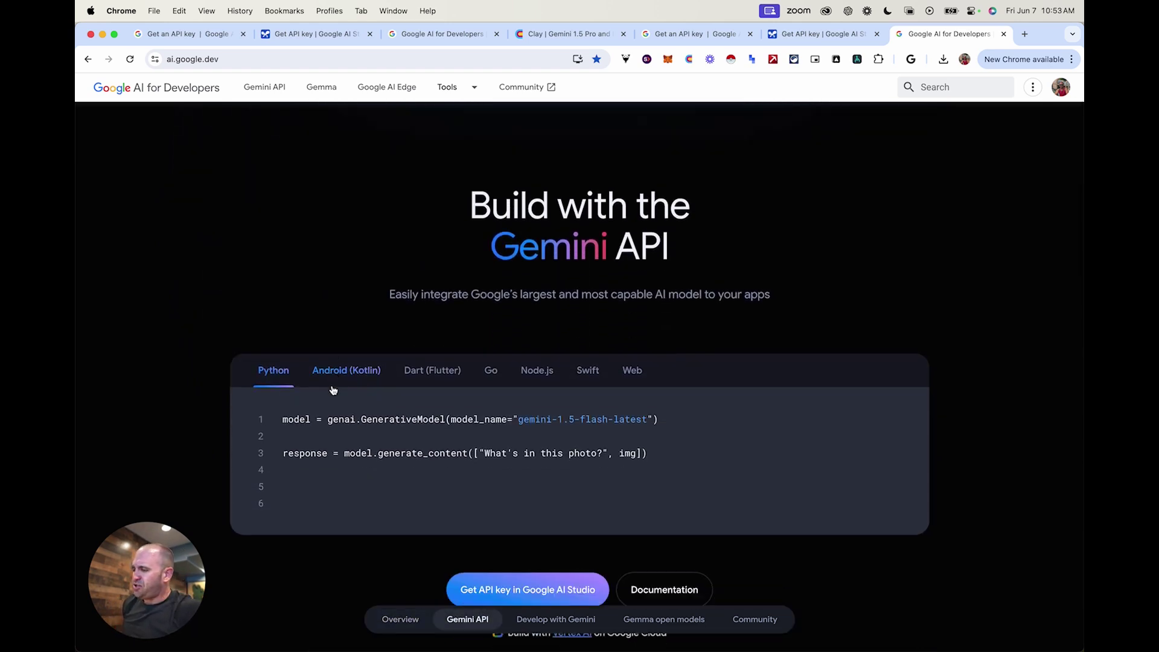
{"action": "scroll", "coordinate": [474, 362], "scroll_direction": "up", "scroll_amount": 8}
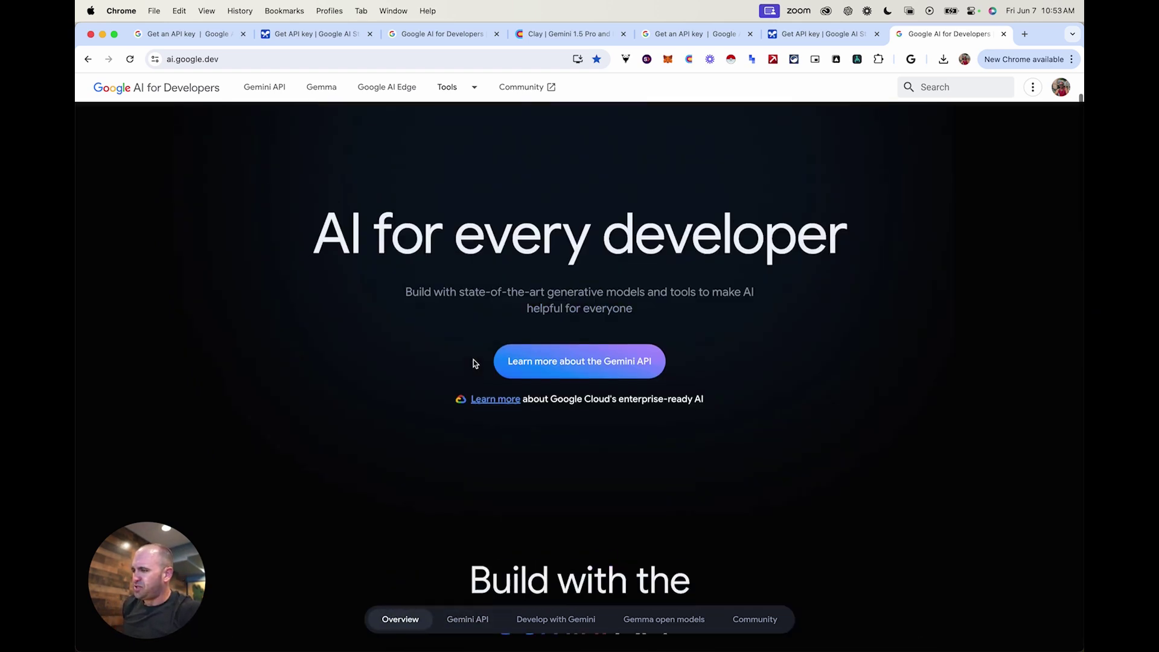
{"action": "scroll", "coordinate": [505, 394], "scroll_direction": "down", "scroll_amount": 2}
{"action": "left_click", "coordinate": [551, 272]}
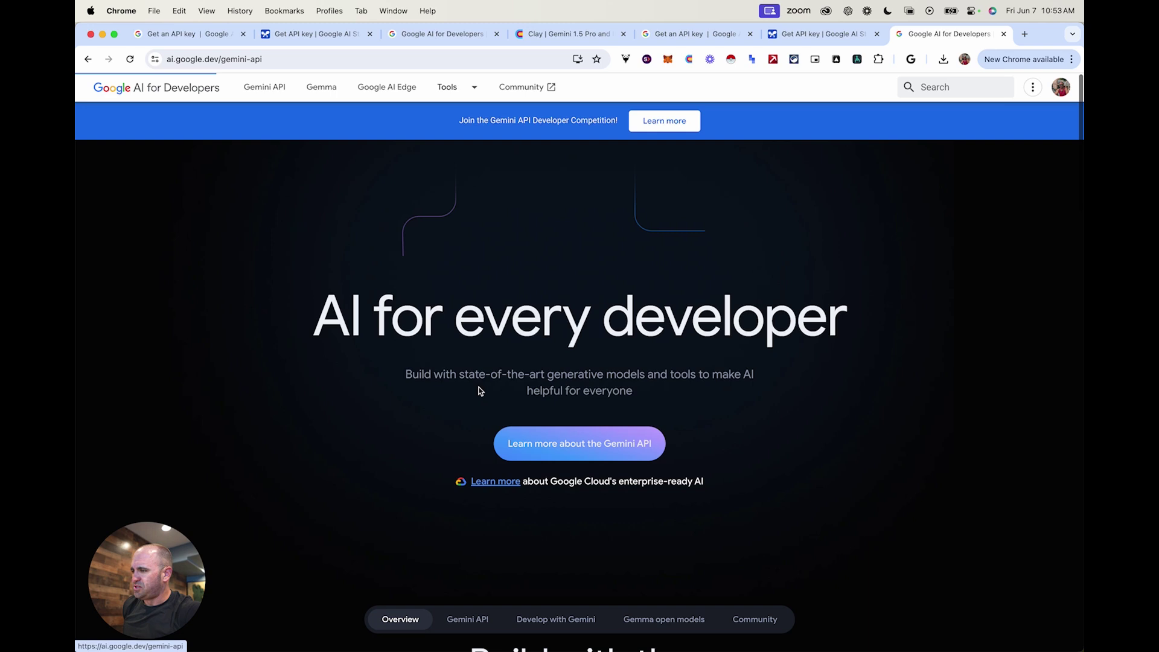
{"action": "scroll", "coordinate": [436, 366], "scroll_direction": "down", "scroll_amount": 7}
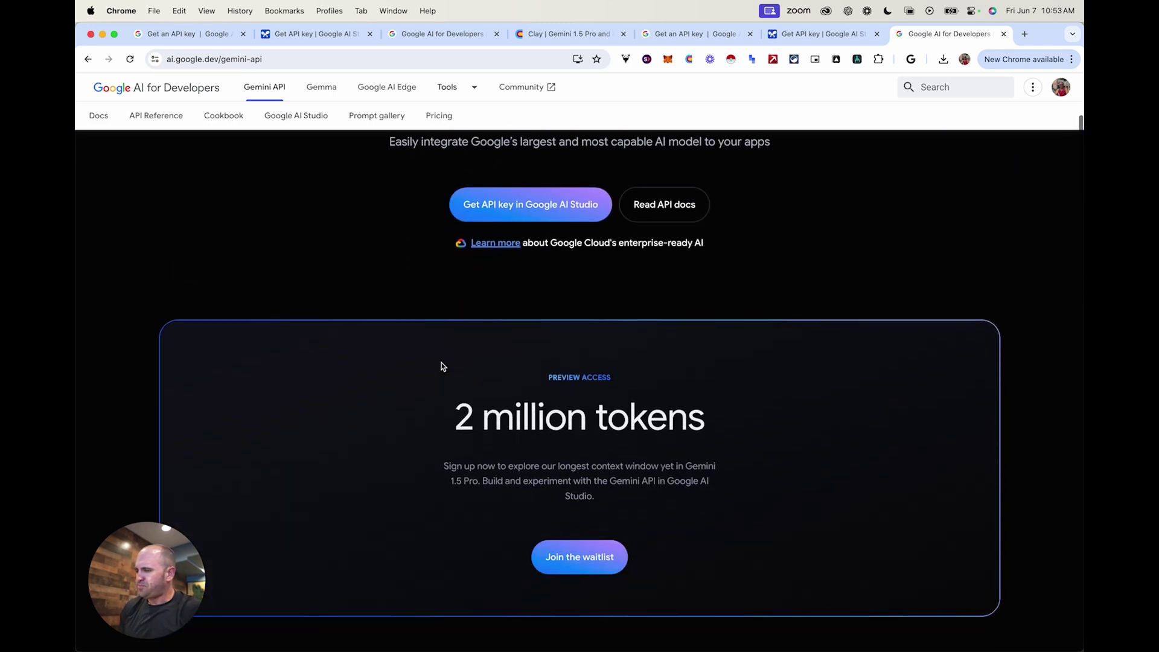
{"action": "scroll", "coordinate": [489, 371], "scroll_direction": "down", "scroll_amount": 5}
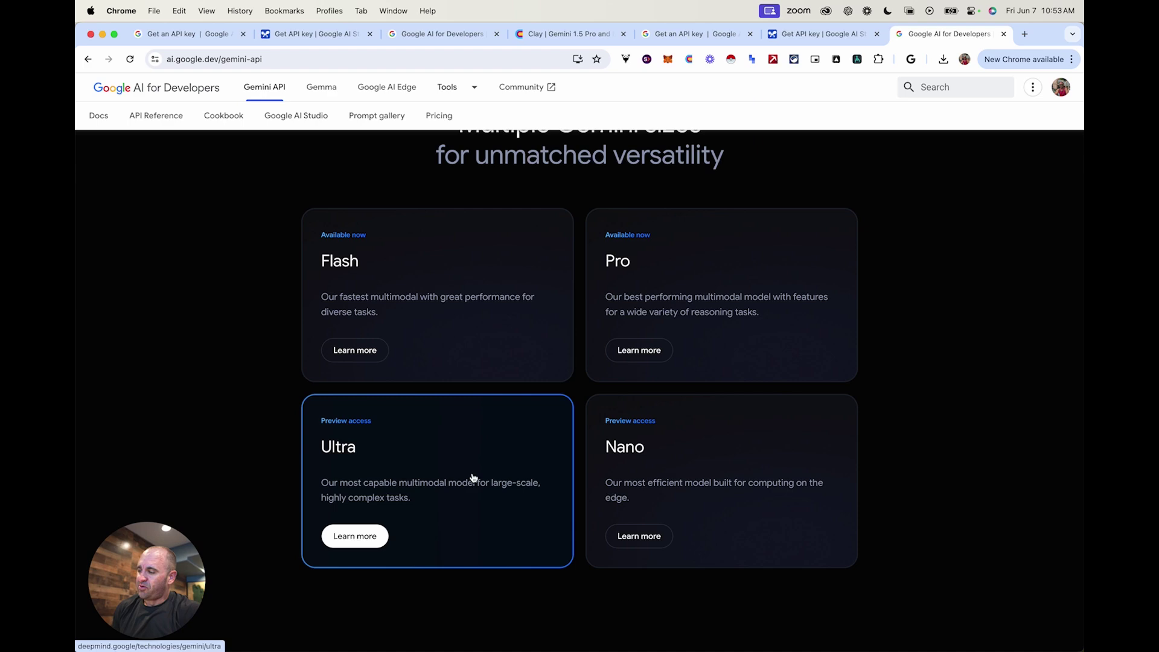
{"action": "scroll", "coordinate": [473, 477], "scroll_direction": "down", "scroll_amount": 5}
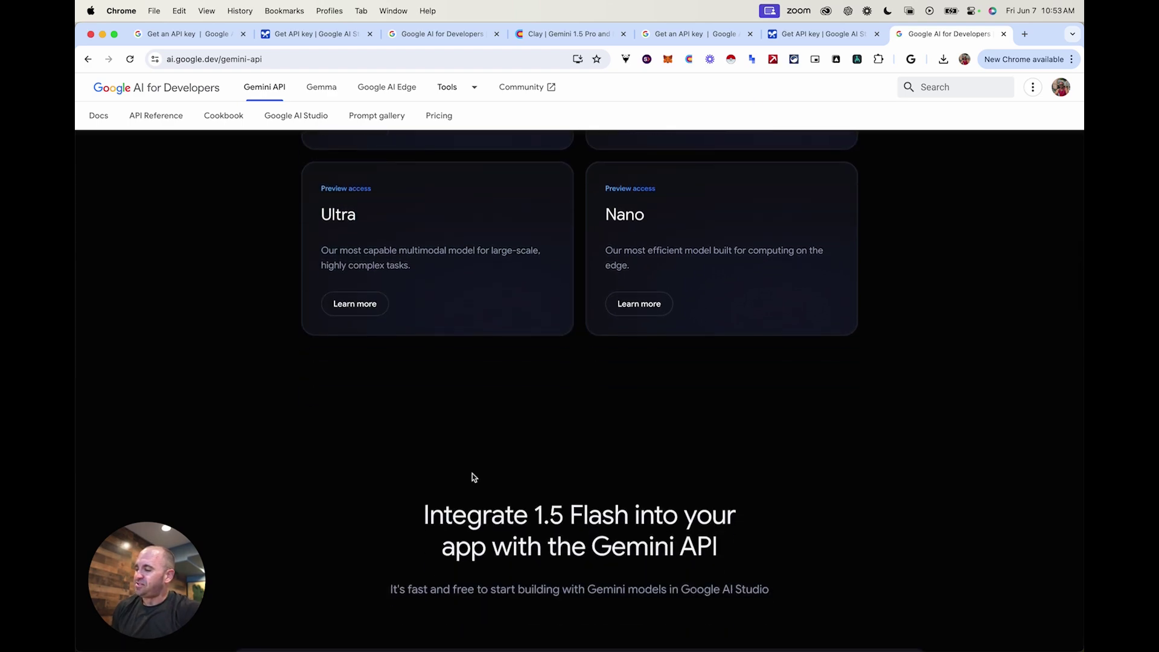
{"action": "scroll", "coordinate": [474, 478], "scroll_direction": "down", "scroll_amount": 10}
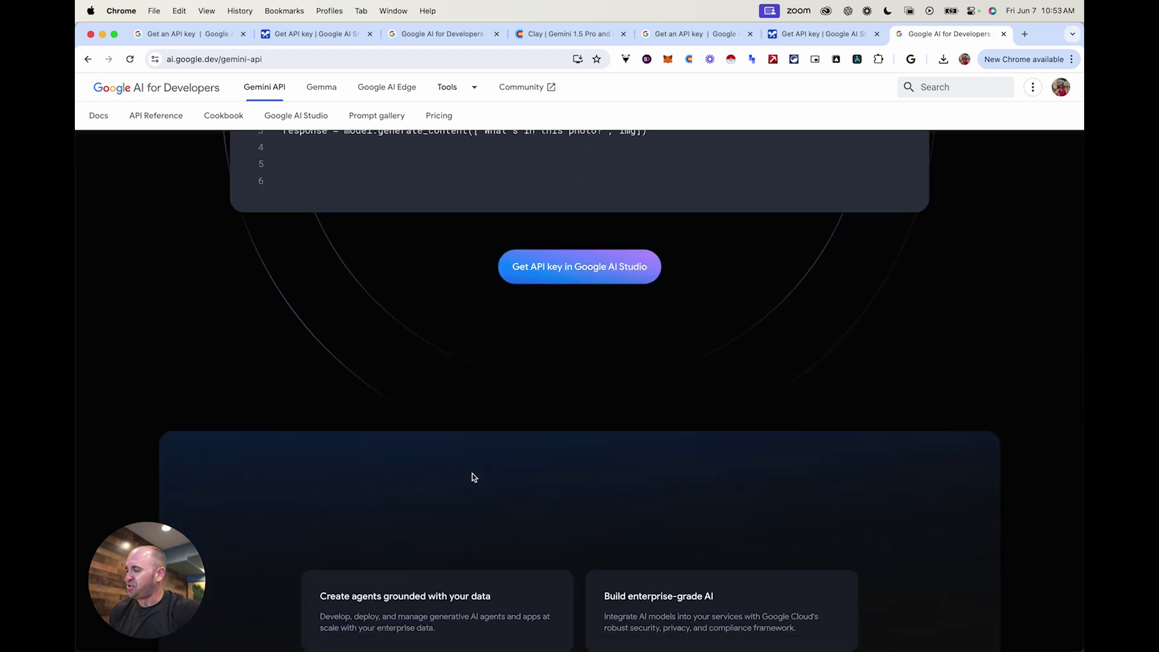
{"action": "scroll", "coordinate": [474, 478], "scroll_direction": "down", "scroll_amount": 3}
{"action": "scroll", "coordinate": [515, 472], "scroll_direction": "up", "scroll_amount": 20}
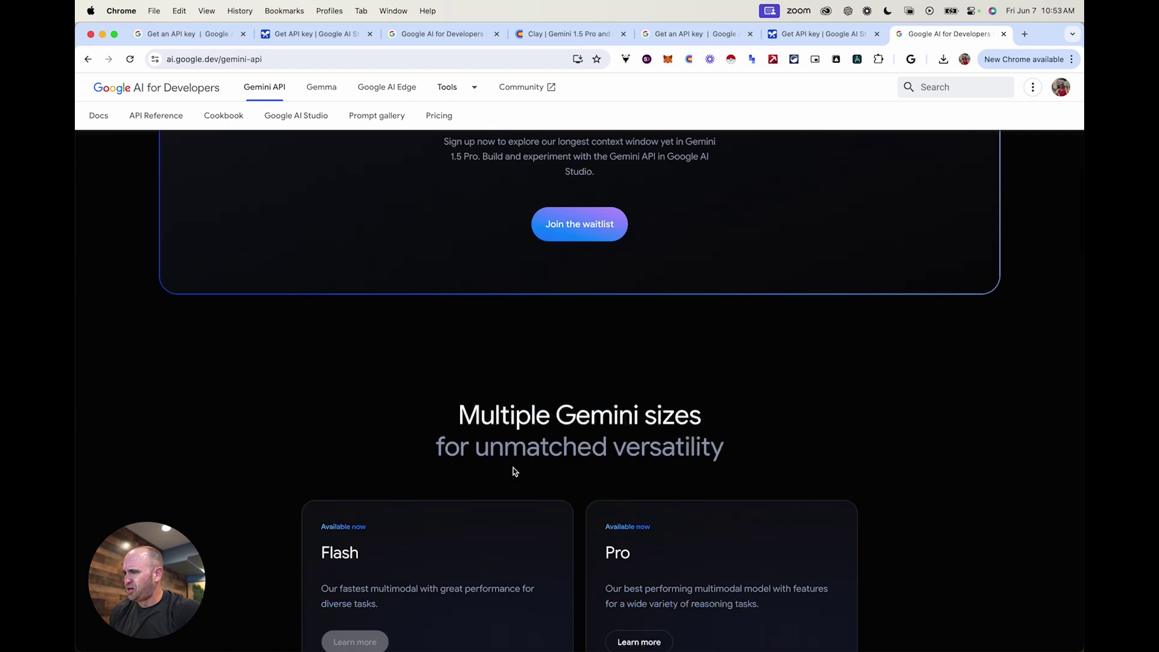
Open the Gemini API Docs and the 'Get an API key' guide, and scroll through its curl examples.
{"action": "left_click", "coordinate": [93, 117]}
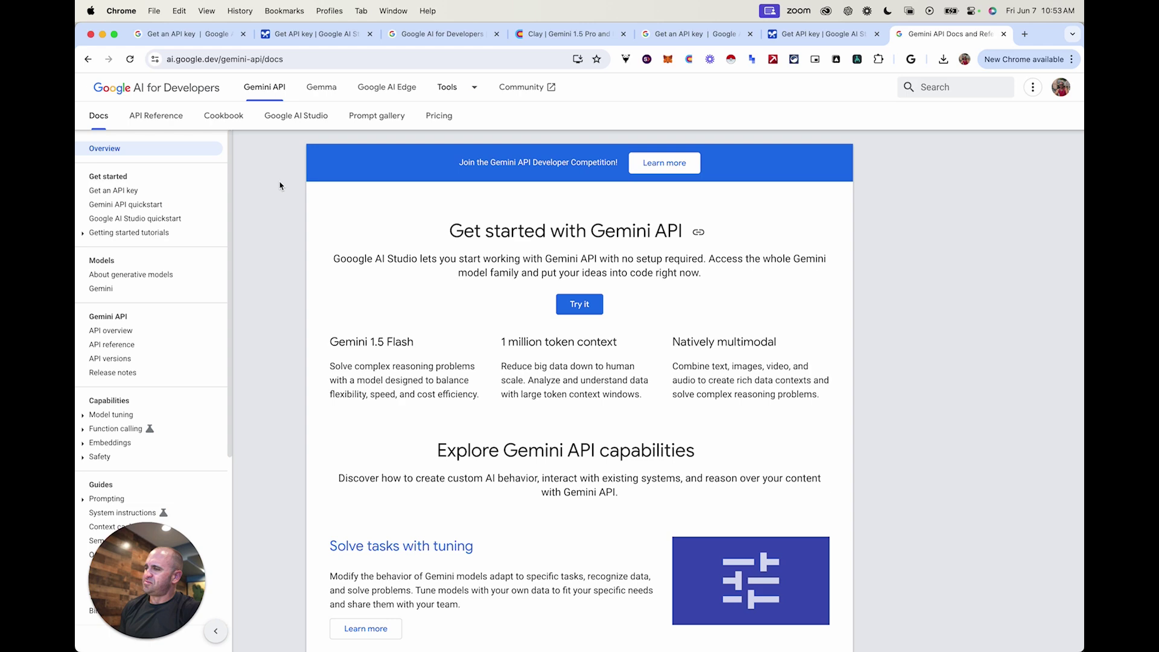
{"action": "left_click", "coordinate": [130, 192]}
{"action": "scroll", "coordinate": [259, 251], "scroll_direction": "down", "scroll_amount": 7}
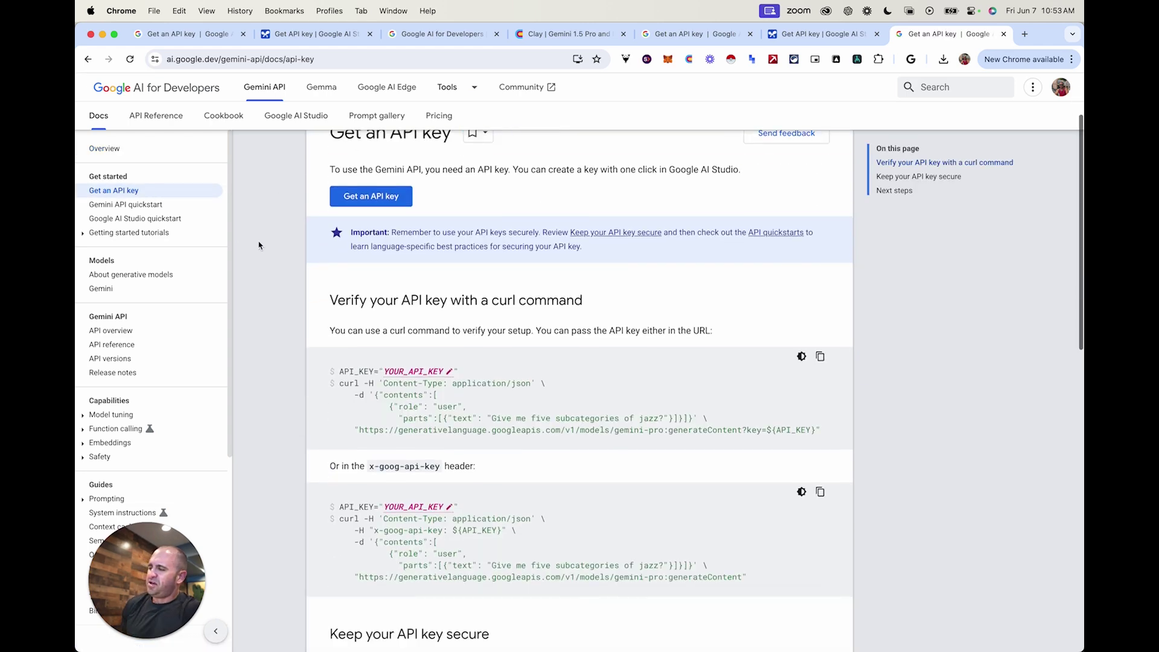
{"action": "scroll", "coordinate": [298, 328], "scroll_direction": "down", "scroll_amount": 5}
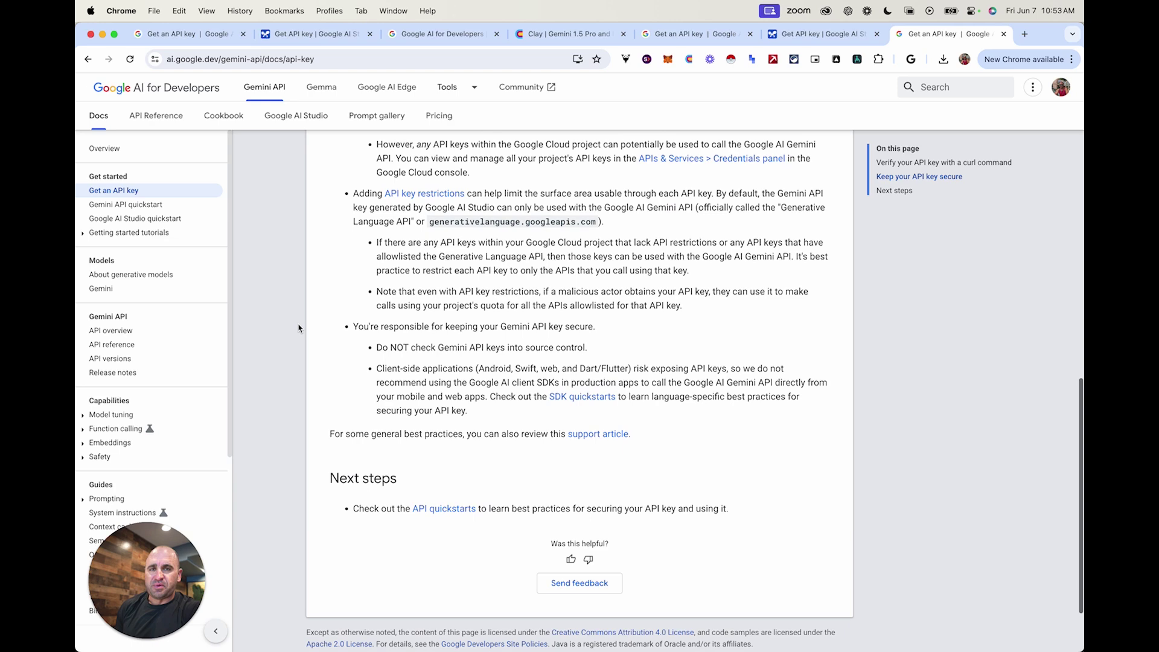
{"action": "scroll", "coordinate": [298, 327], "scroll_direction": "up", "scroll_amount": 12}
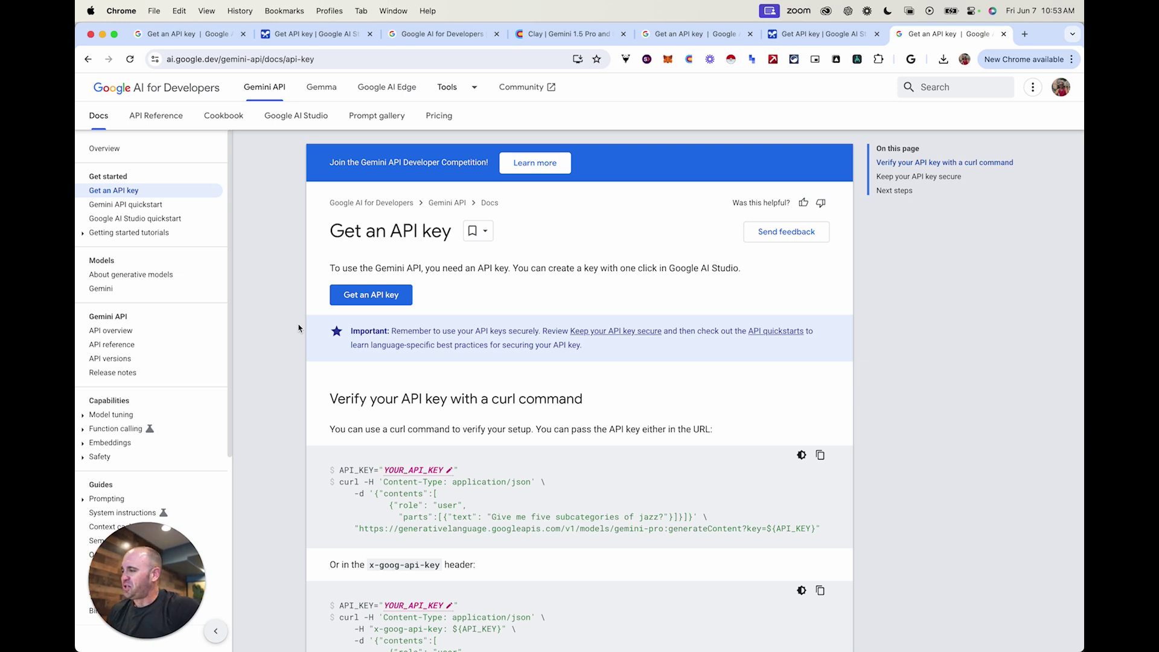
Open Google AI Studio's API keys page from the Get an API key button.
{"action": "left_click", "coordinate": [359, 300]}
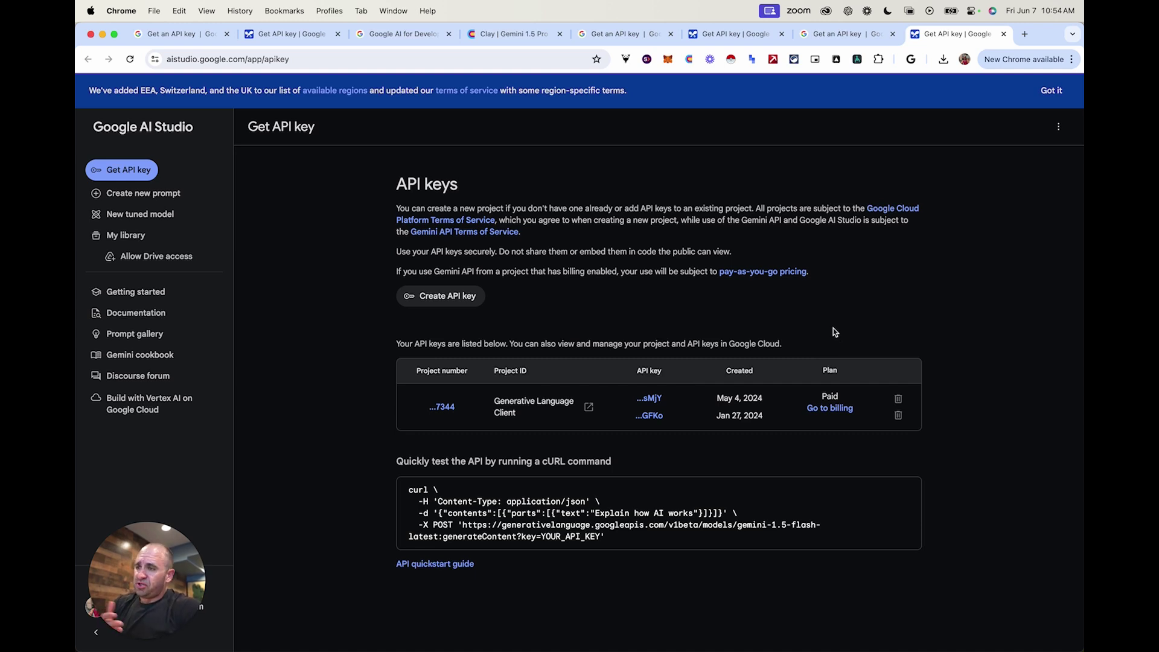
Open the pay-as-you-go pricing details and keep Gemini 1.5 Flash selected in the model list.
{"action": "left_click", "coordinate": [746, 274]}
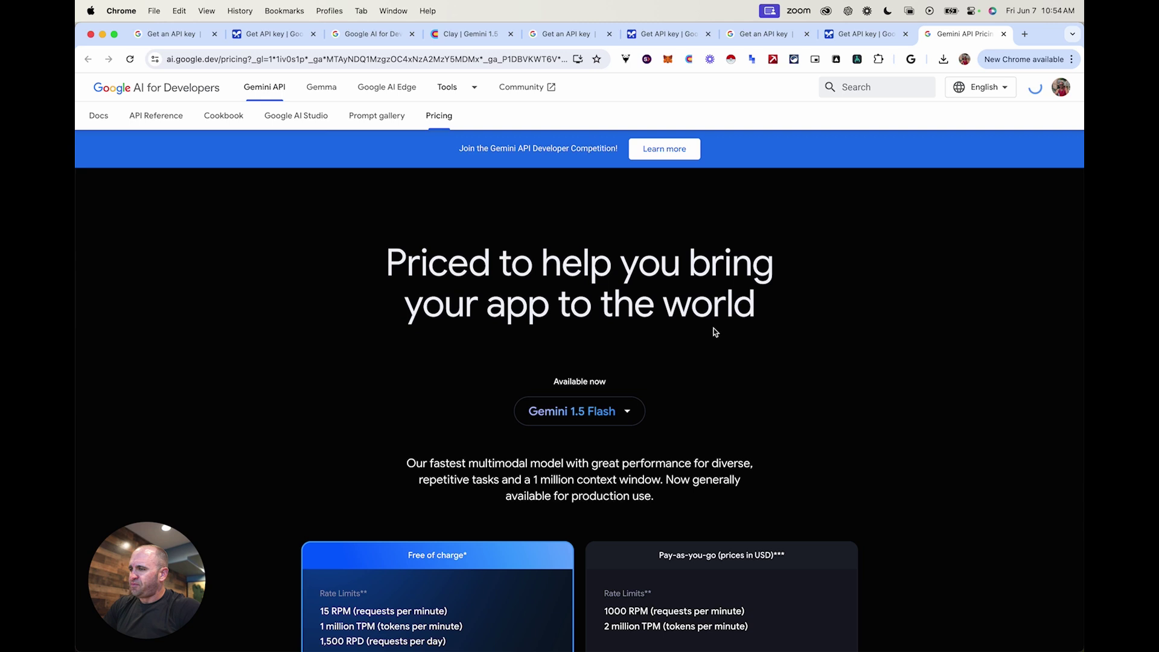
{"action": "scroll", "coordinate": [882, 326], "scroll_direction": "down", "scroll_amount": 5}
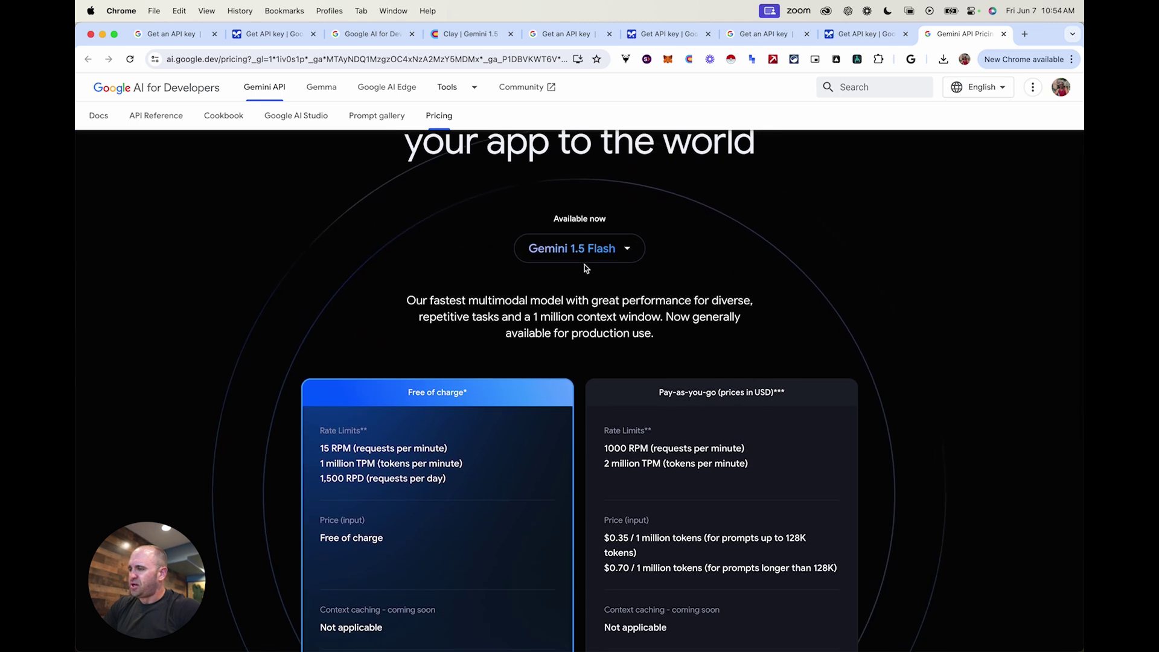
{"action": "left_click", "coordinate": [578, 254]}
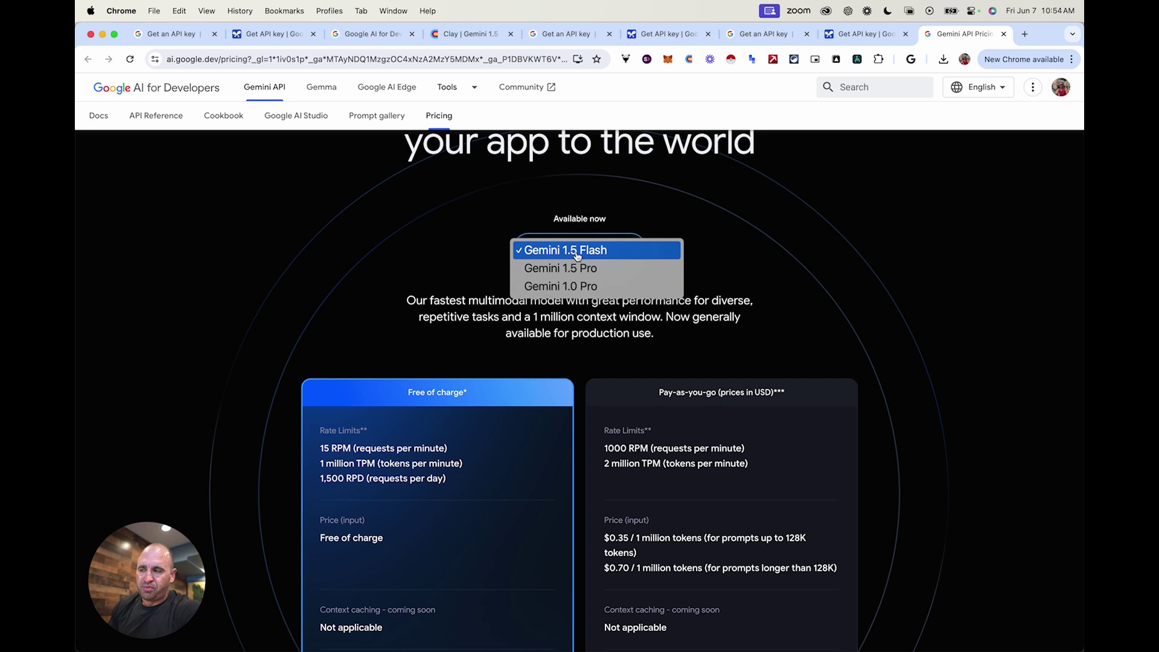
{"action": "left_click", "coordinate": [754, 229]}
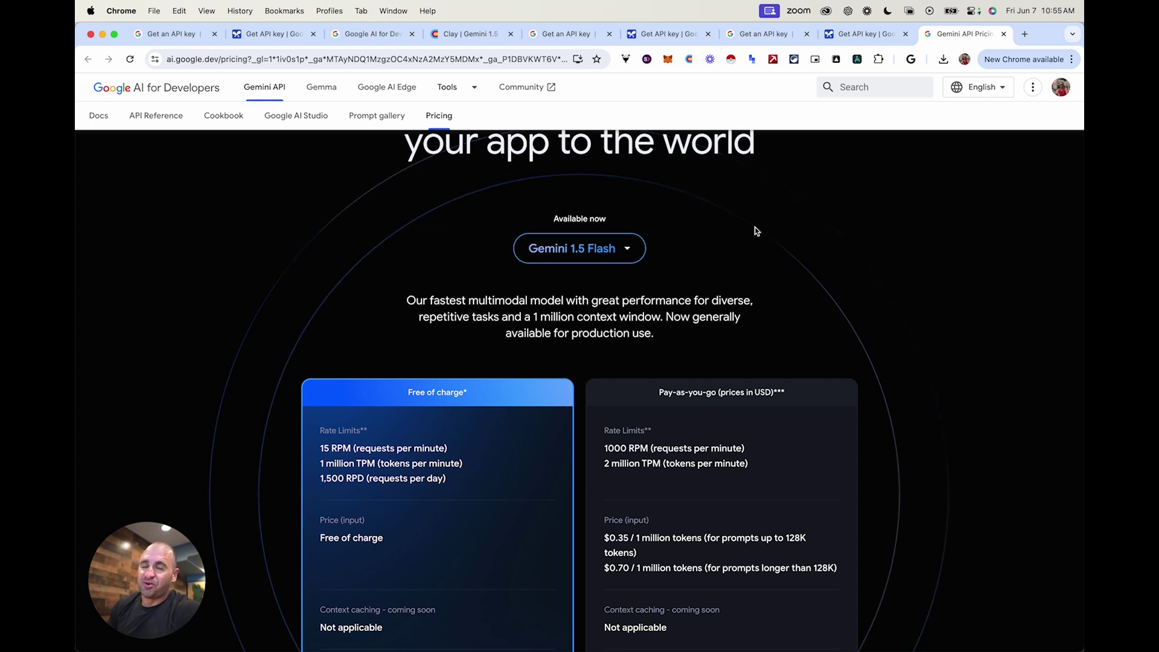
Compare Gemini 1.5 Flash's free 15 RPM limit with its pay-as-you-go 1000 RPM limit.
{"action": "scroll", "coordinate": [753, 232], "scroll_direction": "down", "scroll_amount": 3}
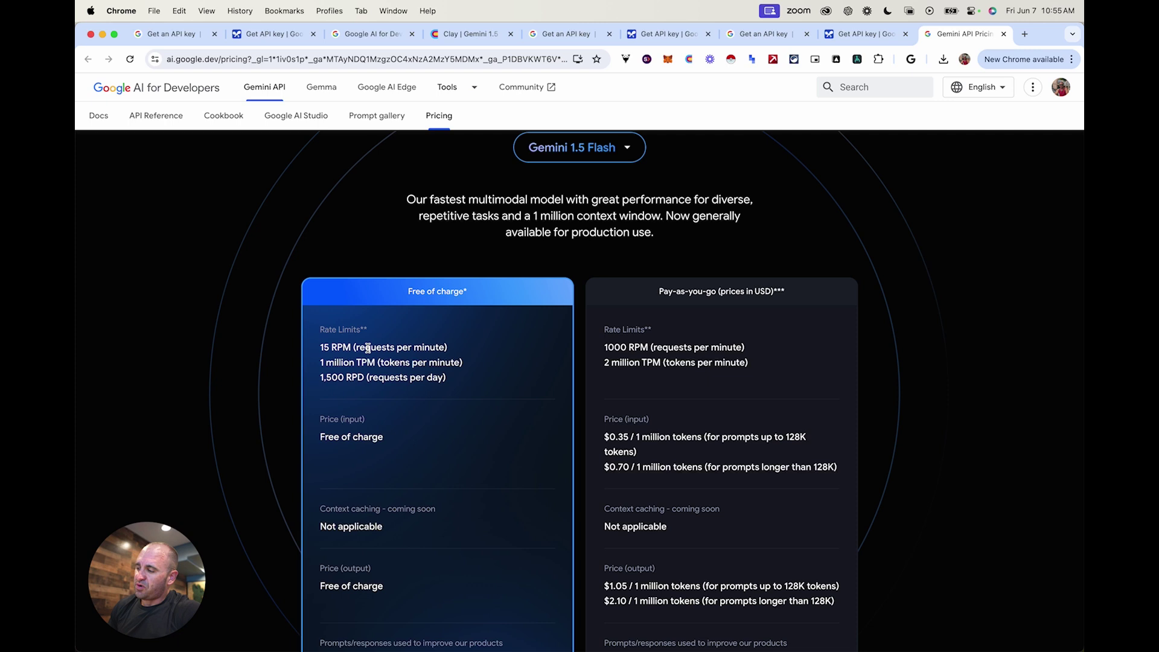
{"action": "left_click_drag", "start_coordinate": [367, 348], "coordinate": [391, 348]}
{"action": "left_click", "coordinate": [422, 350]}
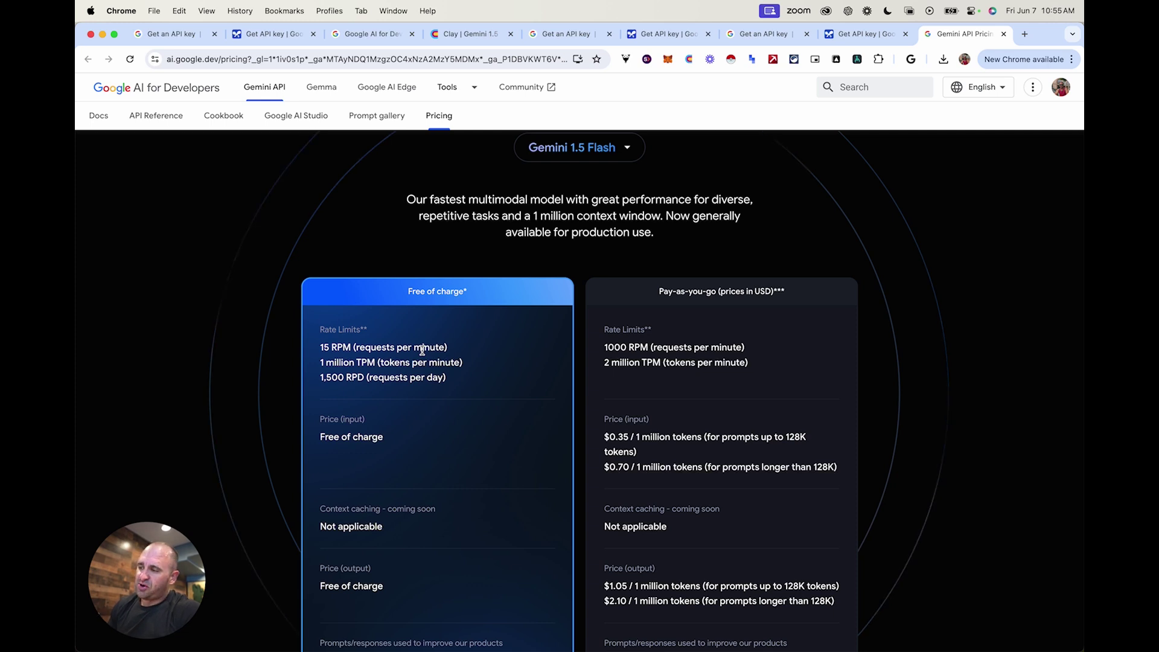
{"action": "left_click_drag", "start_coordinate": [606, 349], "coordinate": [652, 350]}
{"action": "left_click", "coordinate": [654, 352]}
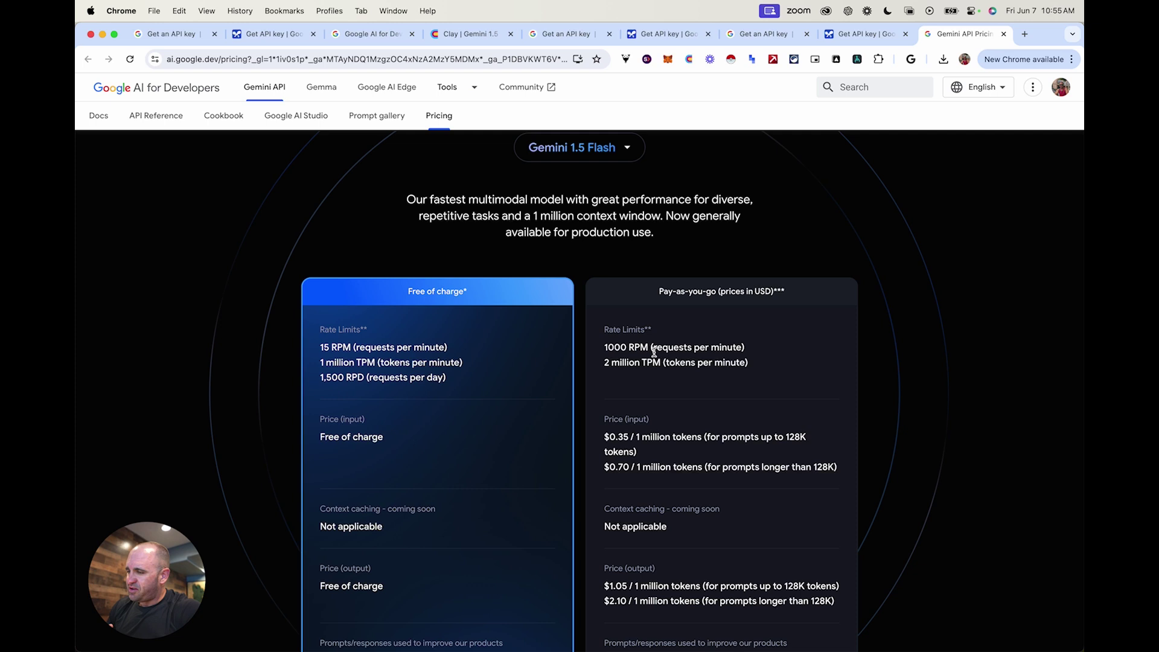
{"action": "scroll", "coordinate": [628, 344], "scroll_direction": "up", "scroll_amount": 1}
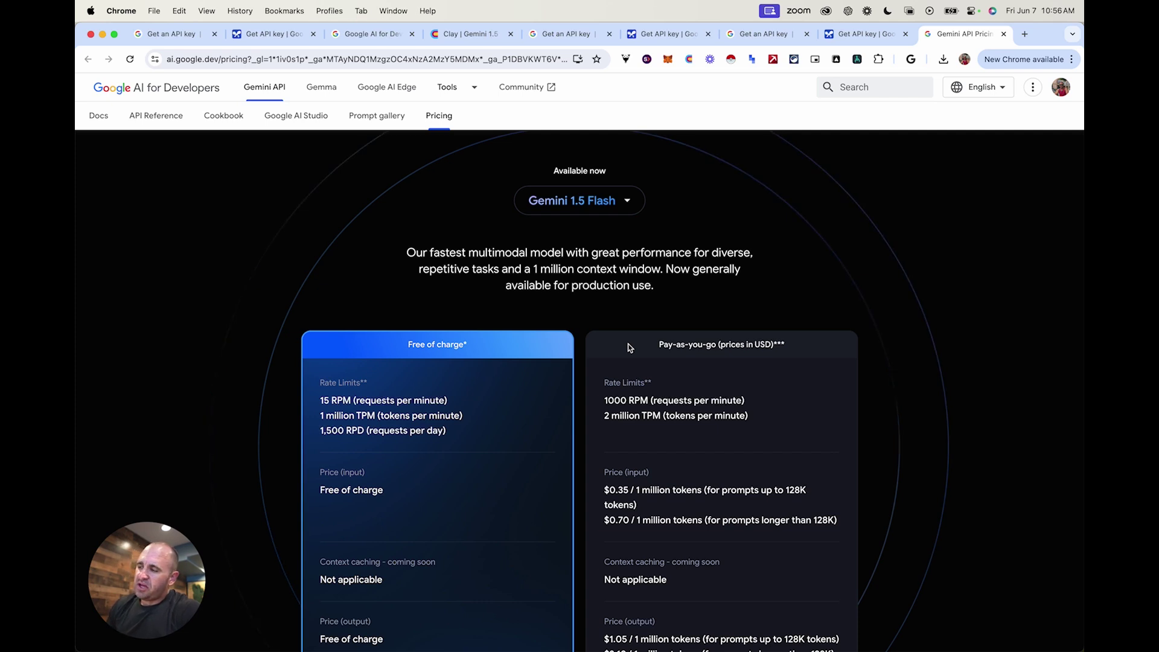
{"action": "scroll", "coordinate": [628, 348], "scroll_direction": "up", "scroll_amount": 4}
{"action": "left_click", "coordinate": [556, 312]}
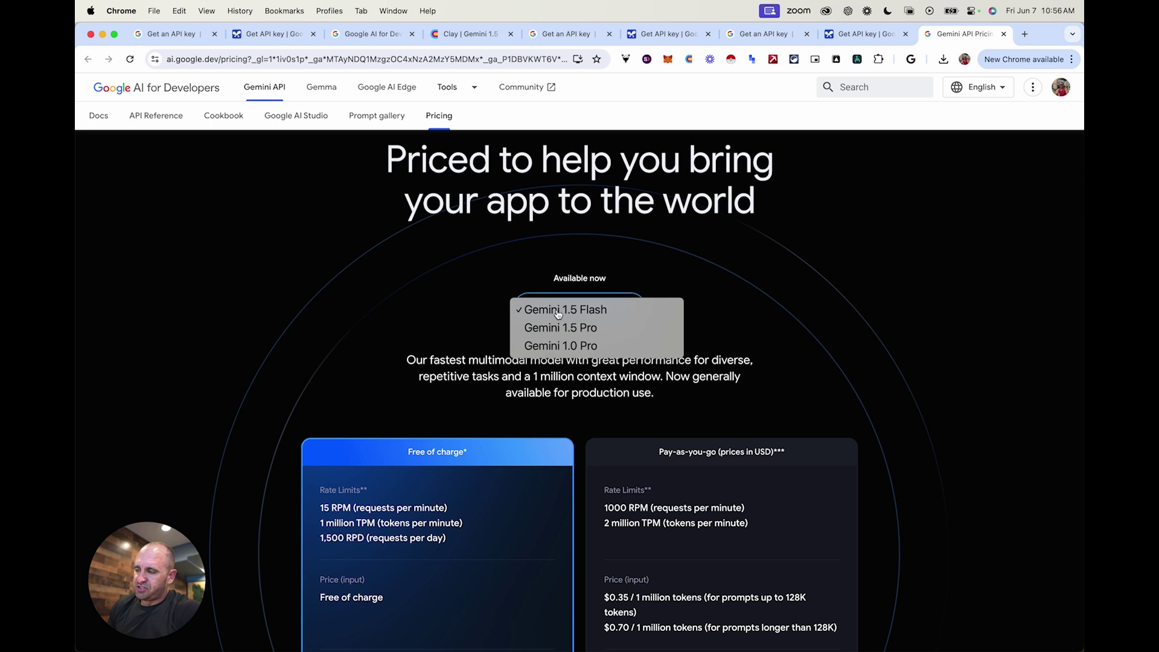
{"action": "left_click", "coordinate": [558, 313]}
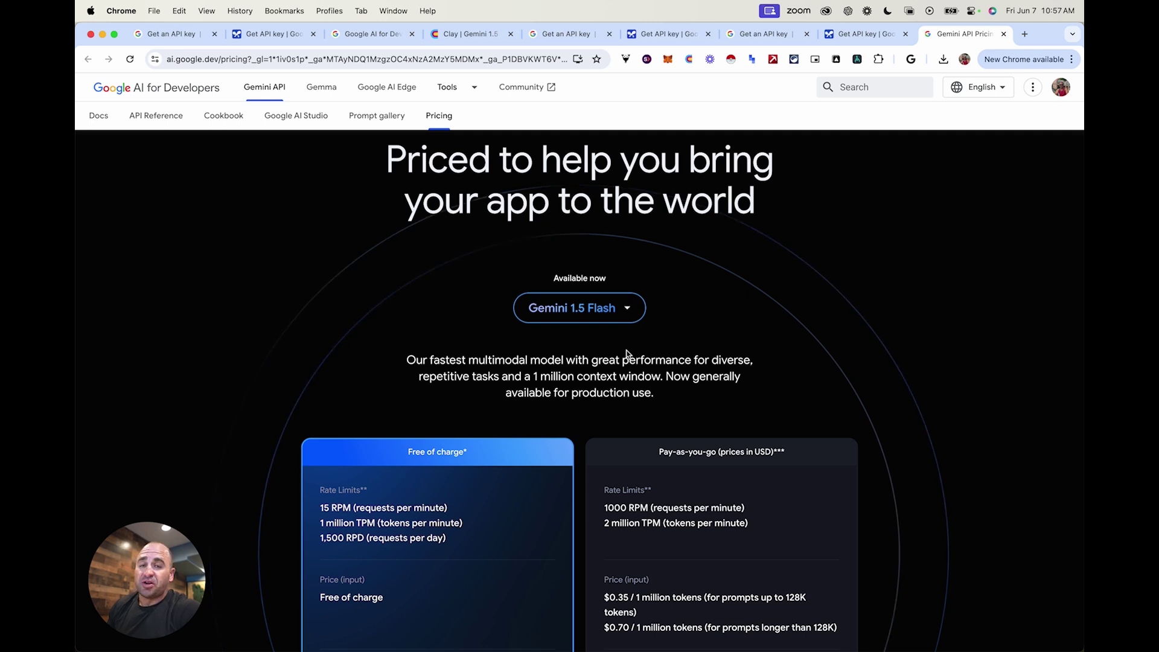
{"action": "scroll", "coordinate": [626, 353], "scroll_direction": "down", "scroll_amount": 3}
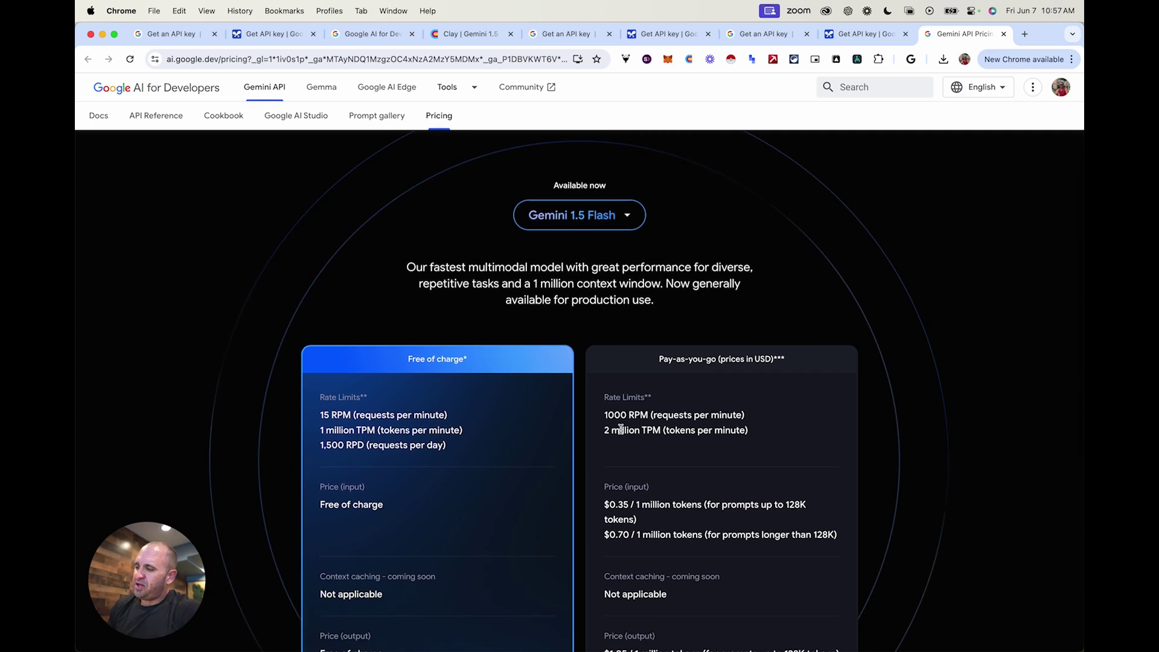
{"action": "scroll", "coordinate": [610, 426], "scroll_direction": "down", "scroll_amount": 1}
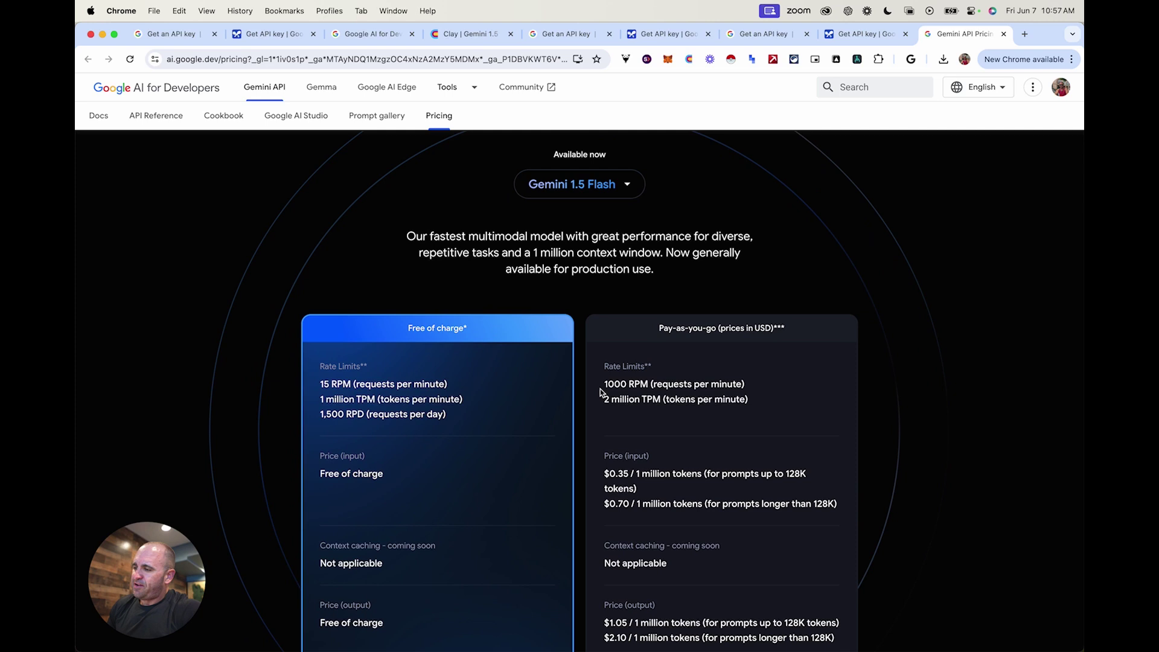
{"action": "left_click_drag", "start_coordinate": [600, 389], "coordinate": [649, 404]}
{"action": "left_click", "coordinate": [640, 389]}
{"action": "scroll", "coordinate": [670, 407], "scroll_direction": "down", "scroll_amount": 2}
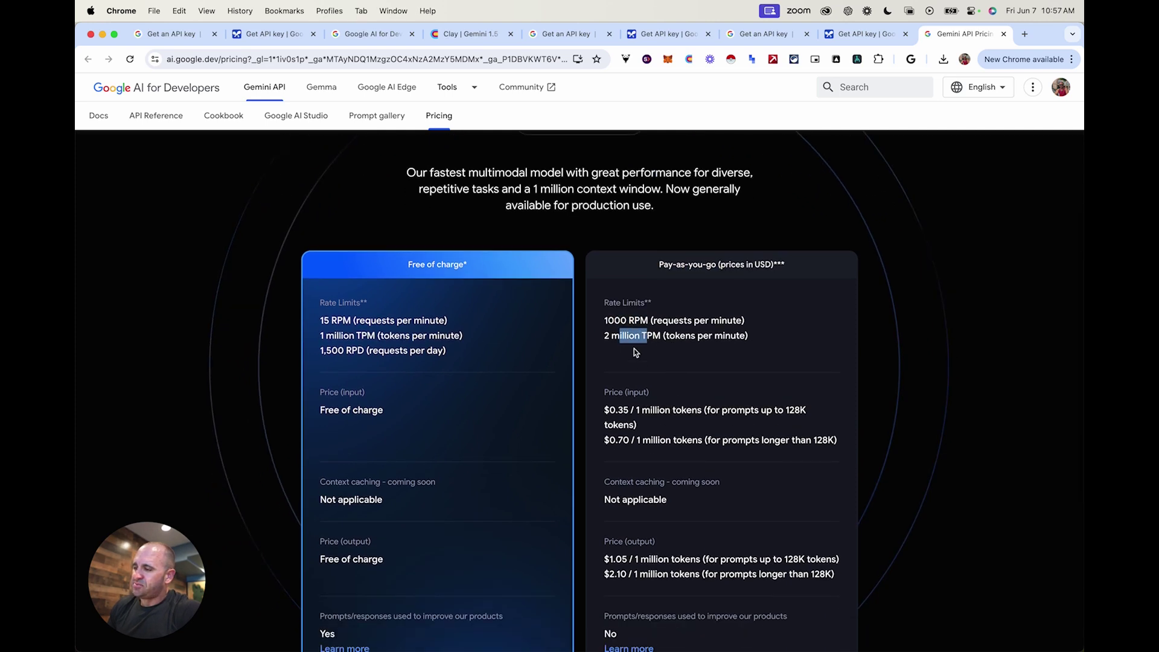
{"action": "left_click", "coordinate": [617, 336]}
{"action": "left_click_drag", "start_coordinate": [605, 336], "coordinate": [650, 332]}
{"action": "left_click", "coordinate": [611, 336]}
{"action": "scroll", "coordinate": [608, 330], "scroll_direction": "down", "scroll_amount": 3}
{"action": "left_click", "coordinate": [631, 322]}
{"action": "left_click", "coordinate": [654, 335]}
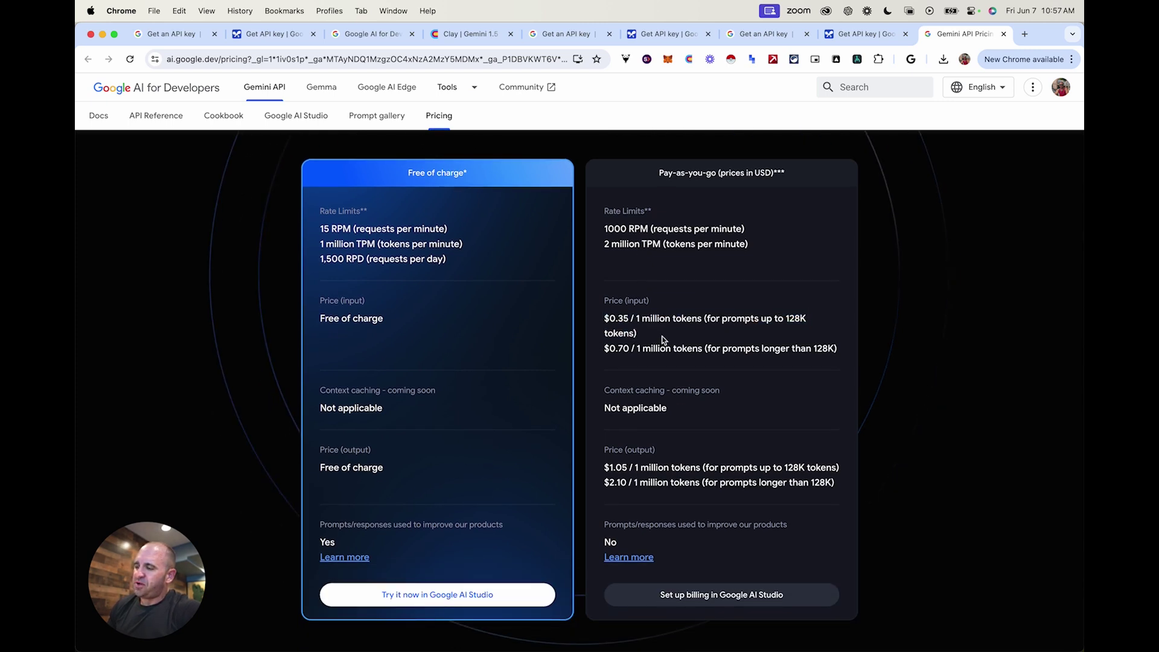
{"action": "left_click_drag", "start_coordinate": [639, 350], "coordinate": [604, 315]}
{"action": "left_click", "coordinate": [606, 317]}
{"action": "scroll", "coordinate": [606, 317], "scroll_direction": "up", "scroll_amount": 1}
{"action": "scroll", "coordinate": [606, 316], "scroll_direction": "down", "scroll_amount": 2}
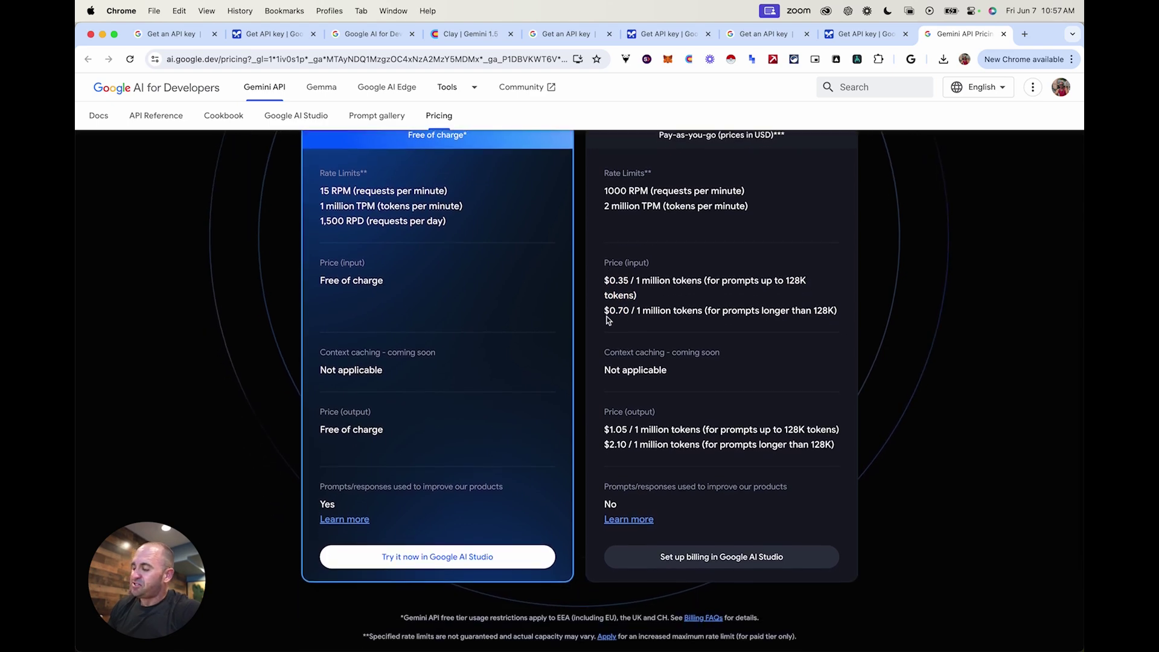
{"action": "scroll", "coordinate": [607, 318], "scroll_direction": "up", "scroll_amount": 5}
{"action": "scroll", "coordinate": [608, 320], "scroll_direction": "up", "scroll_amount": 4}
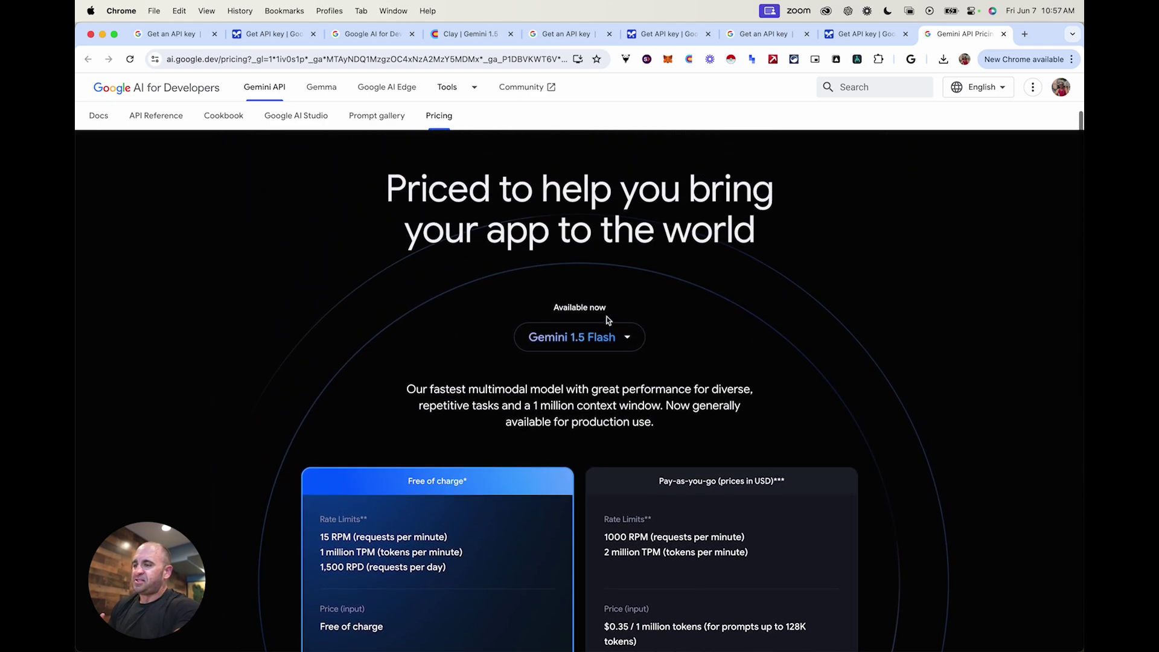
Switch the pricing view to Gemini 1.5 Pro and note its 360 RPM pay-as-you-go limit.
{"action": "left_click", "coordinate": [605, 338]}
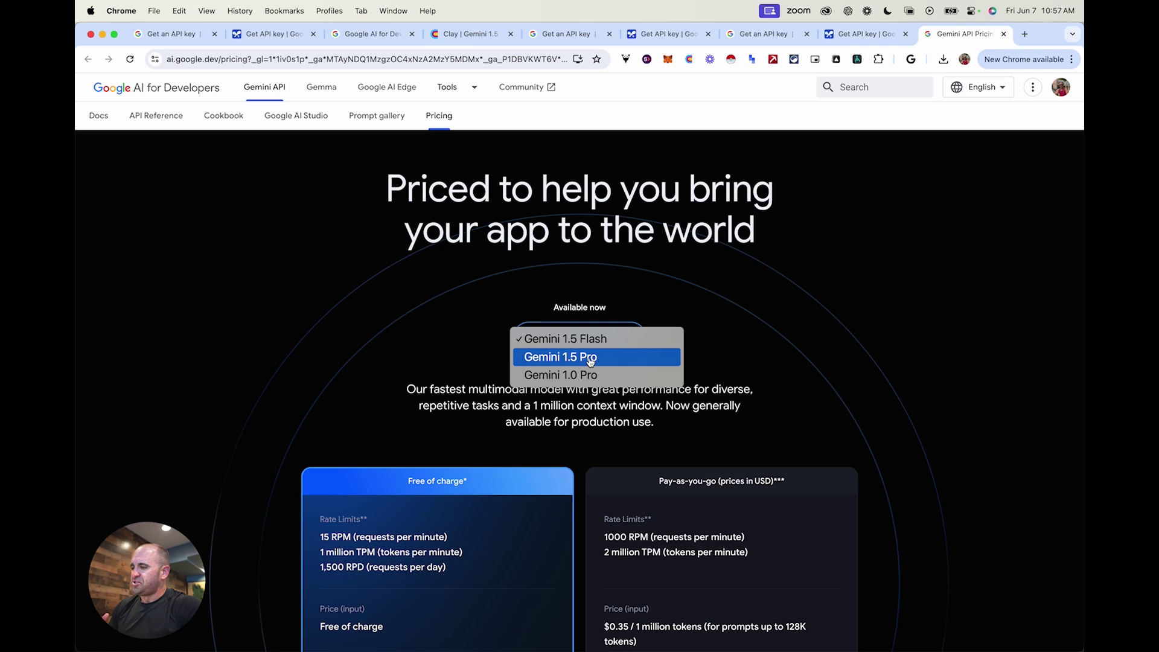
{"action": "left_click", "coordinate": [589, 360]}
{"action": "scroll", "coordinate": [650, 378], "scroll_direction": "down", "scroll_amount": 3}
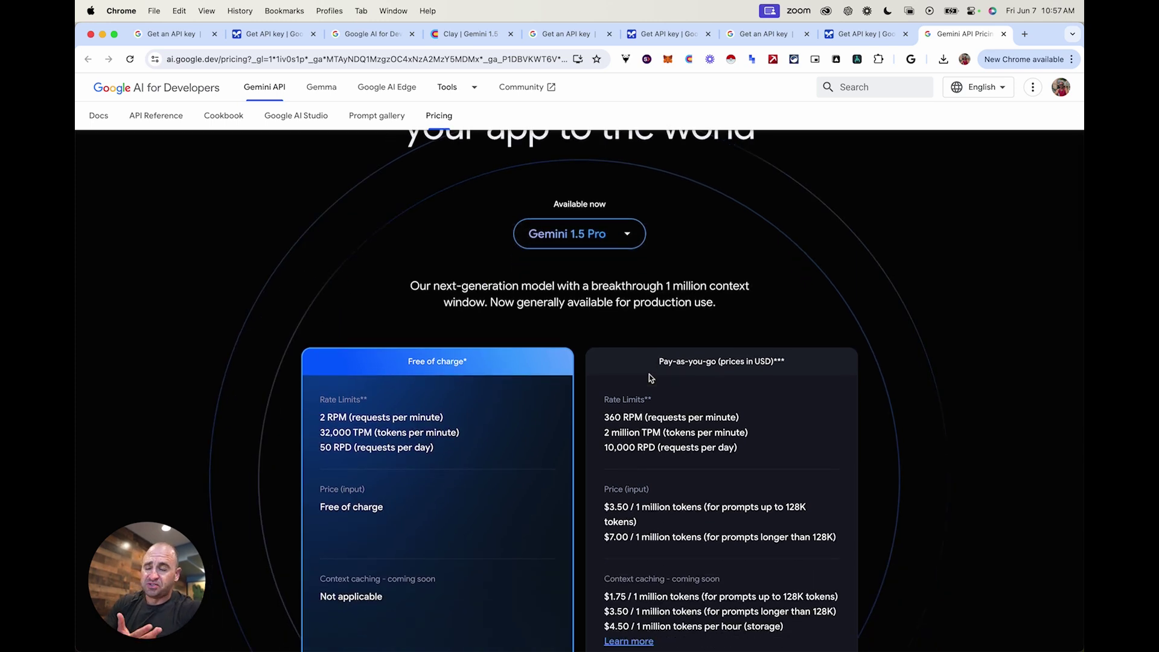
{"action": "scroll", "coordinate": [650, 378], "scroll_direction": "down", "scroll_amount": 2}
{"action": "left_click_drag", "start_coordinate": [605, 336], "coordinate": [646, 339]}
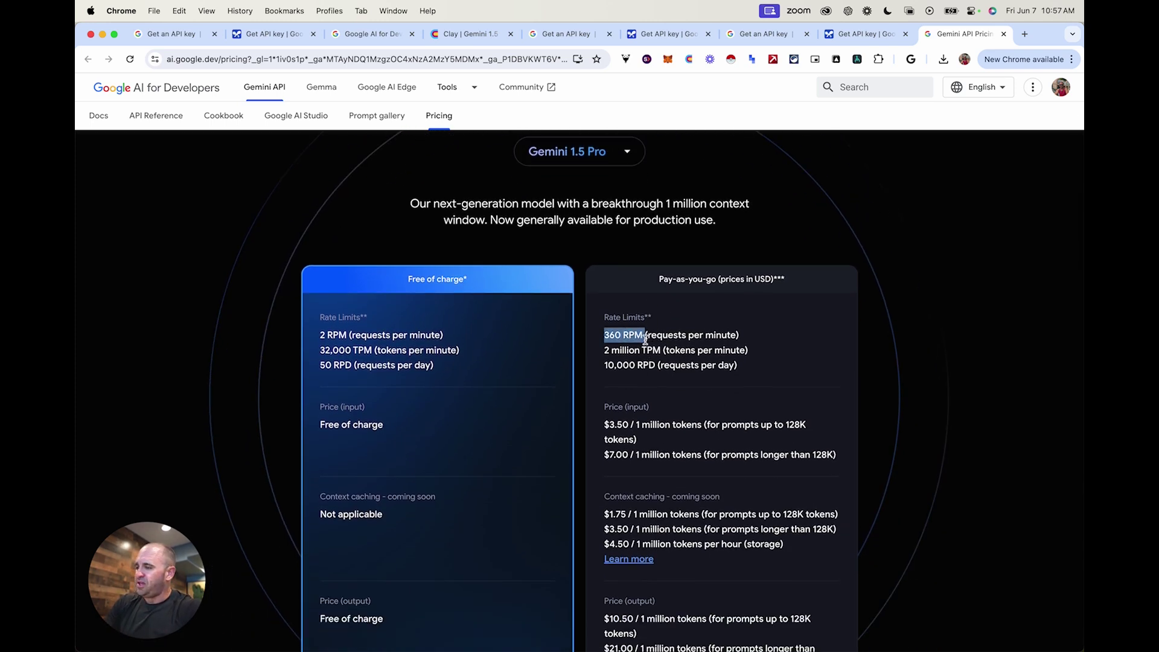
{"action": "left_click", "coordinate": [646, 339]}
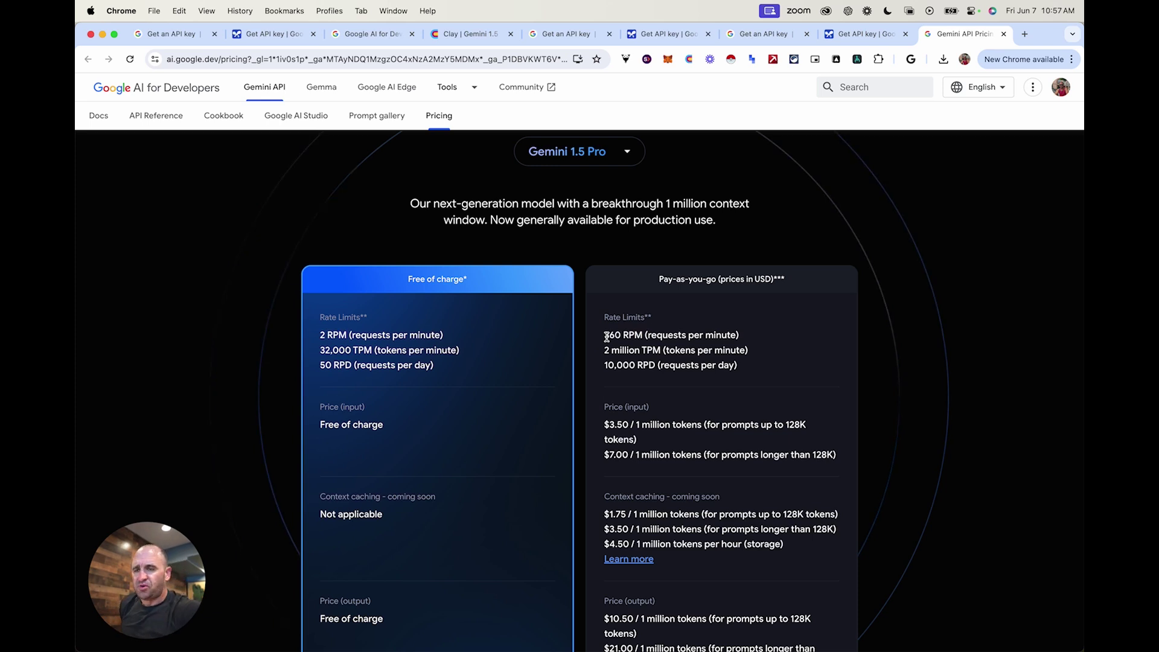
Review Gemini 1.5 Pro's input prices, then return to the Clay Gemini template table.
{"action": "scroll", "coordinate": [607, 337], "scroll_direction": "down", "scroll_amount": 3}
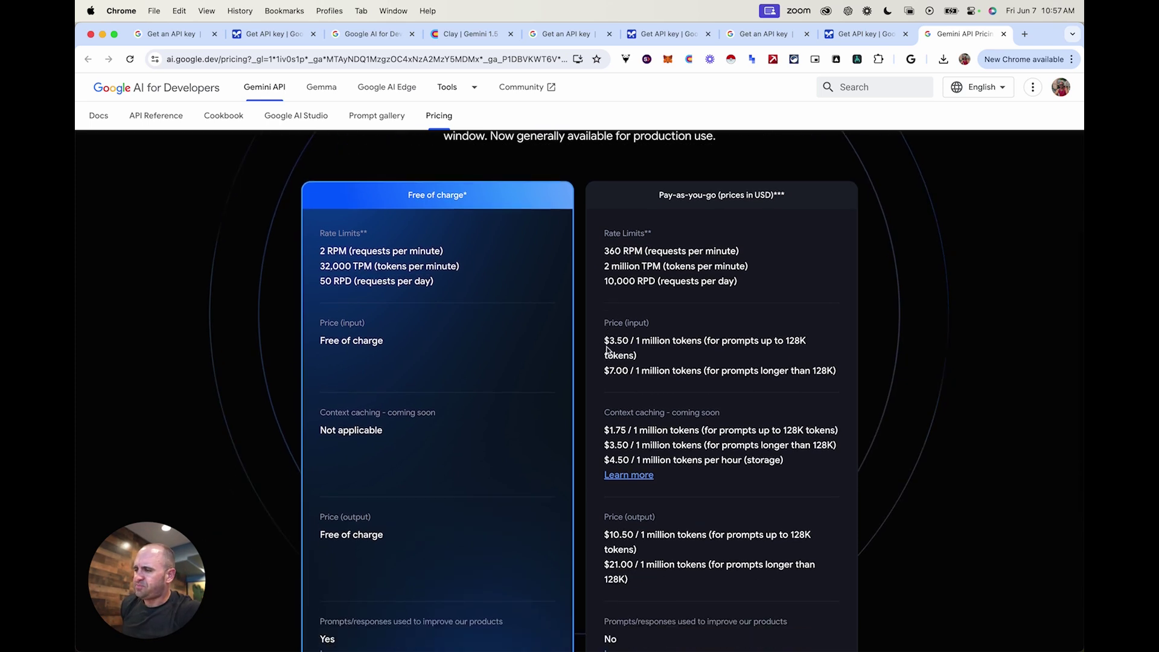
{"action": "left_click_drag", "start_coordinate": [604, 341], "coordinate": [665, 370]}
{"action": "left_click", "coordinate": [695, 381]}
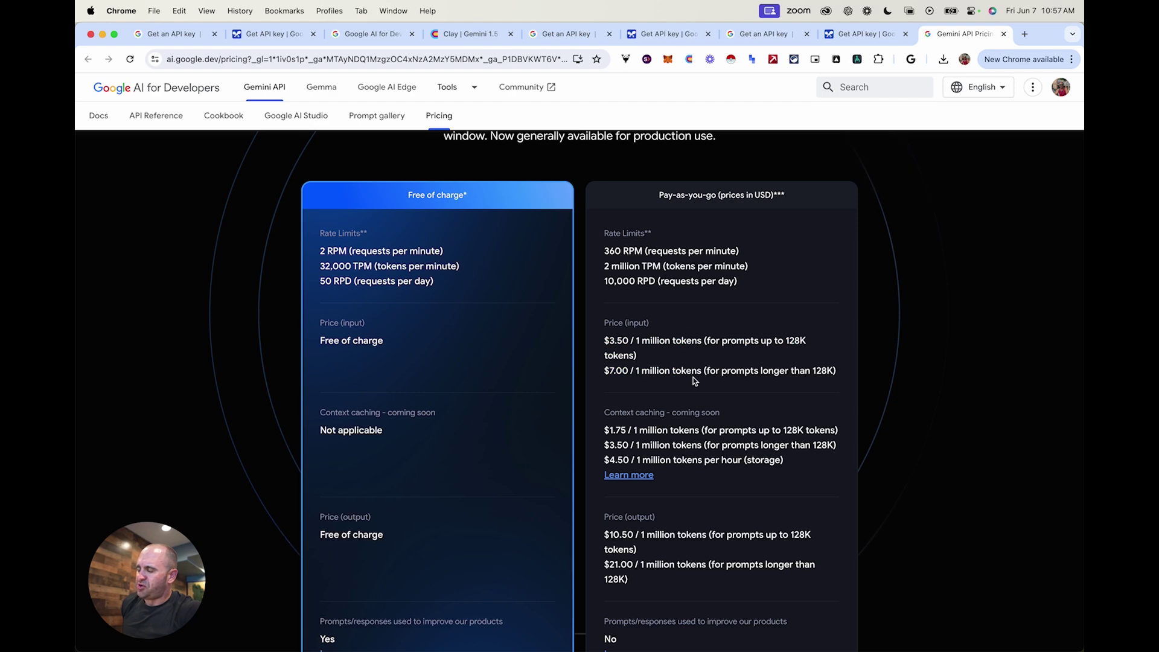
{"action": "scroll", "coordinate": [694, 379], "scroll_direction": "down", "scroll_amount": 5}
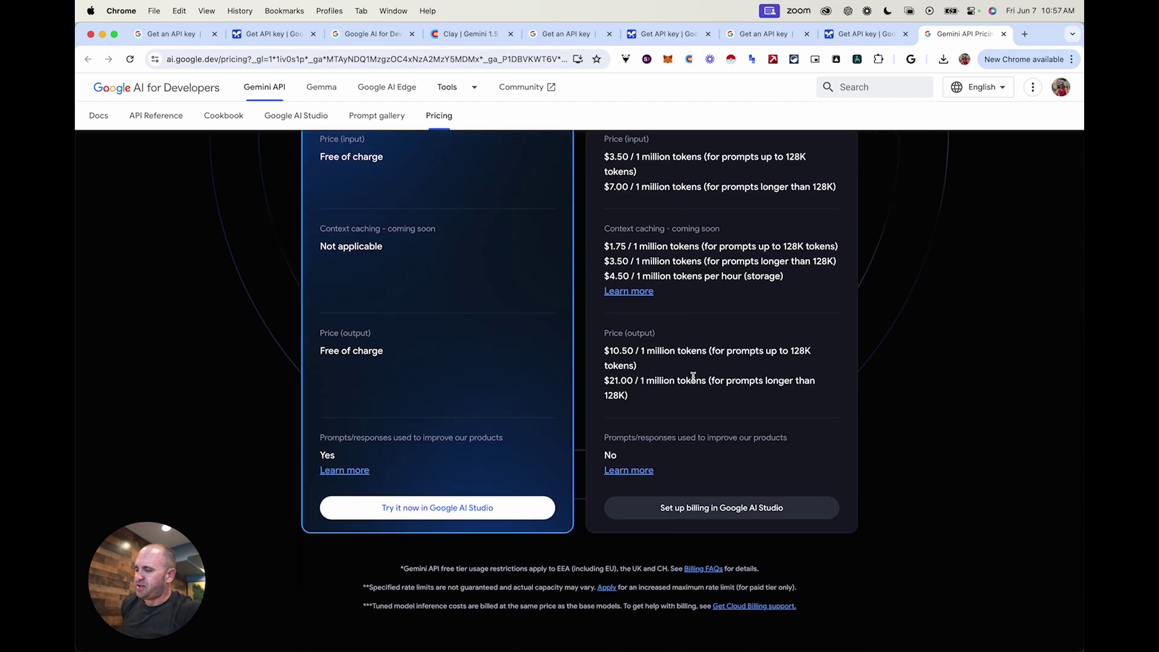
{"action": "scroll", "coordinate": [694, 378], "scroll_direction": "up", "scroll_amount": 15}
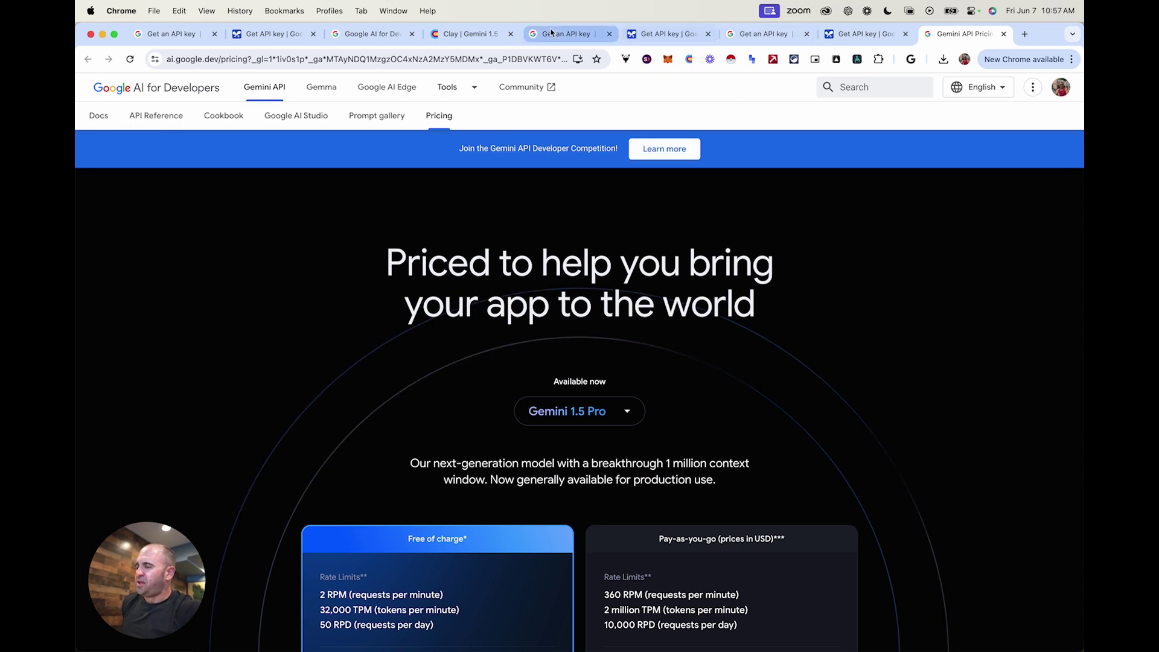
{"action": "left_click", "coordinate": [473, 34]}
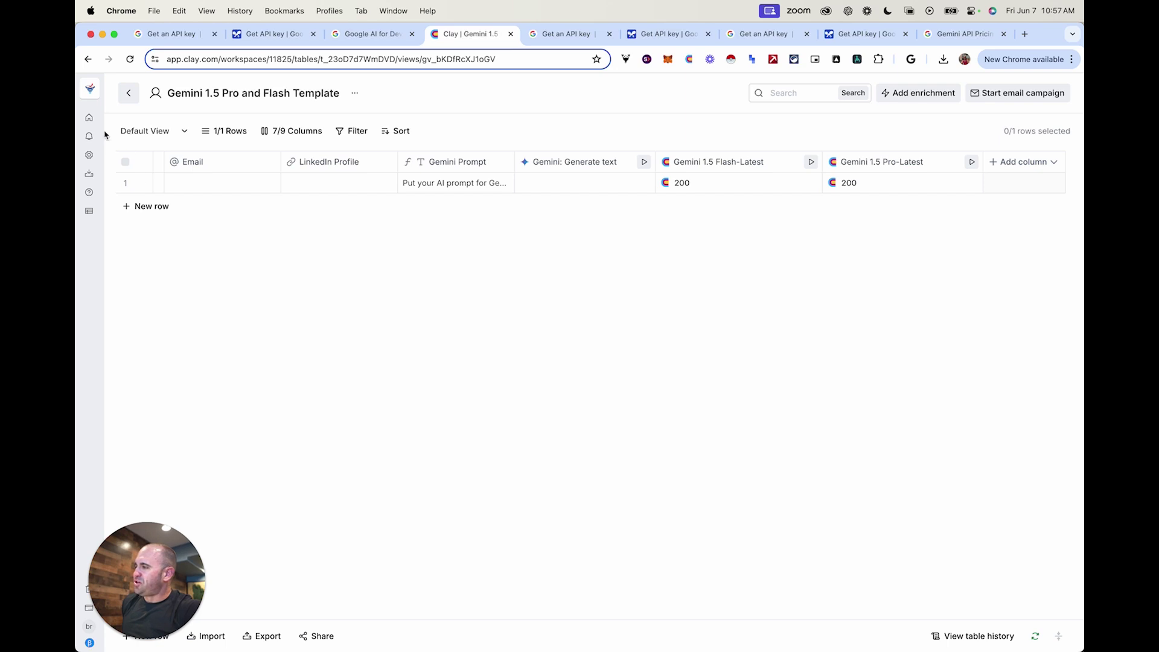
{"action": "mouse_move", "coordinate": [100, 151]}
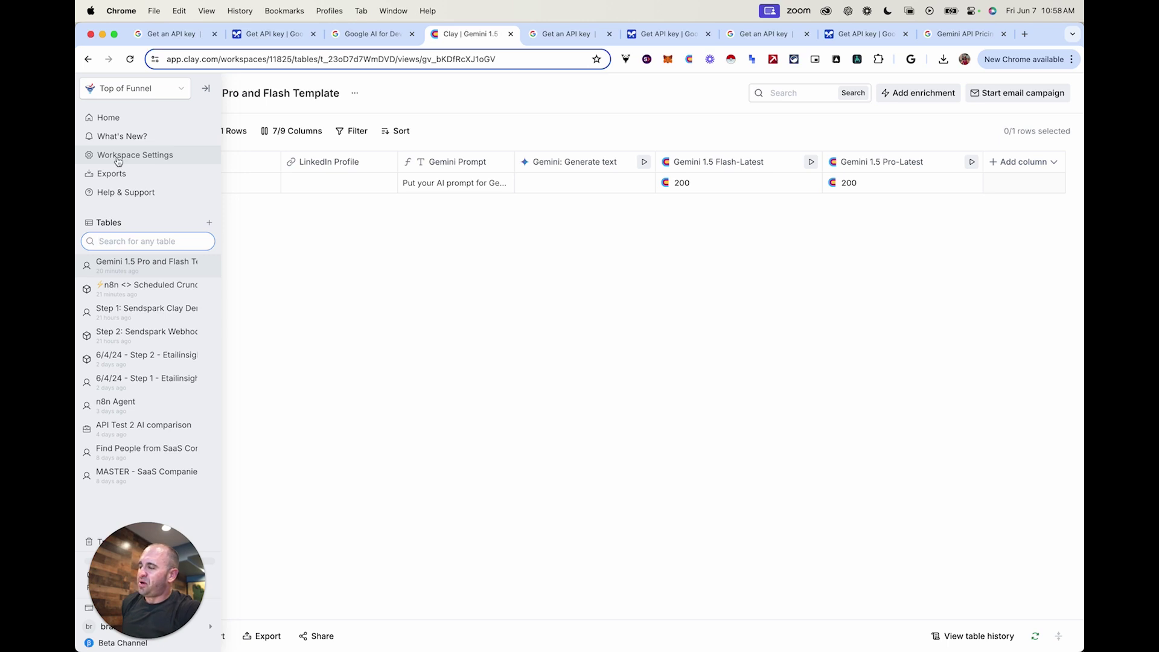
{"action": "left_click", "coordinate": [118, 156]}
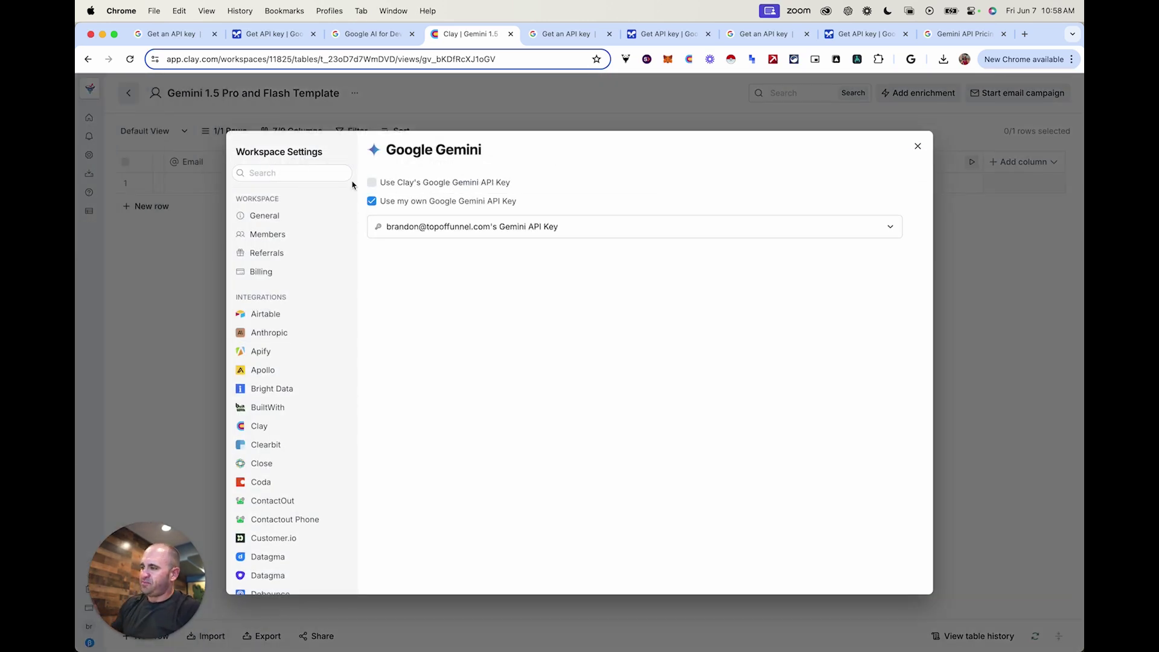
{"action": "left_click", "coordinate": [319, 175]}
{"action": "type", "text": "gemini"}
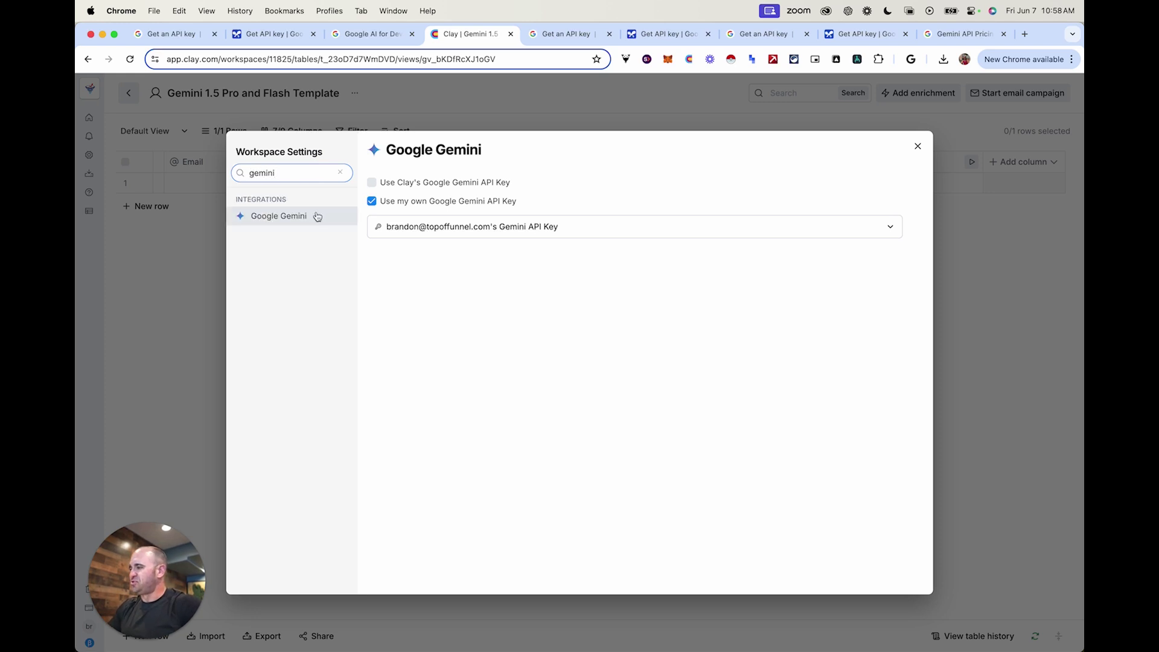
{"action": "left_click", "coordinate": [307, 218]}
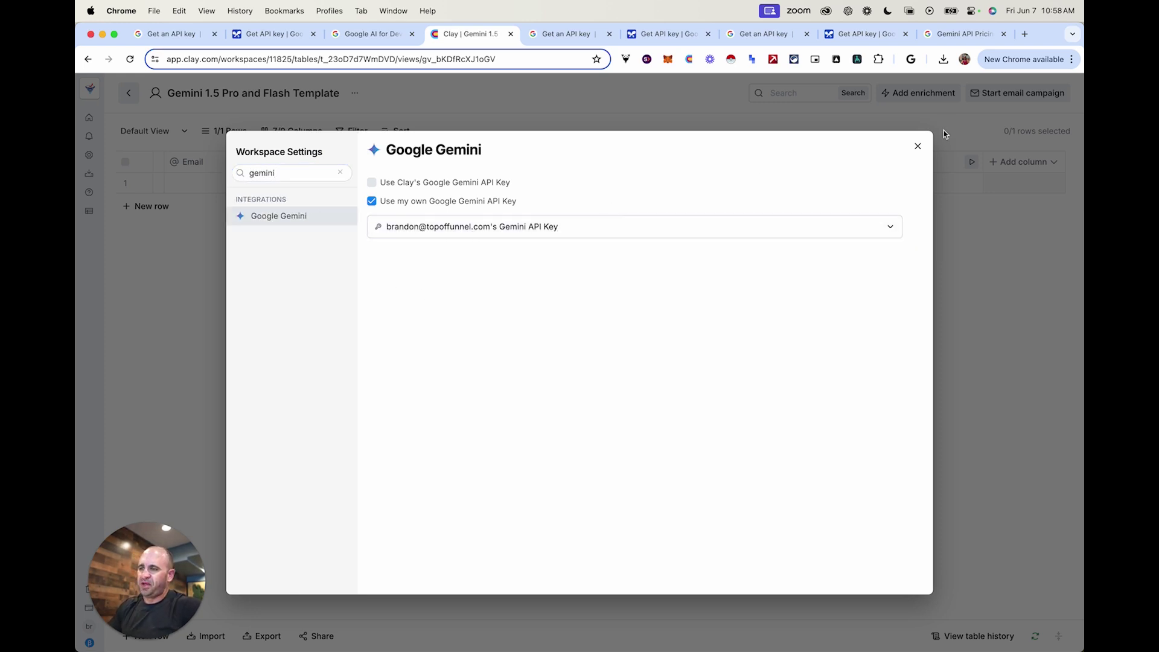
Close workspace settings, search 'gemini' among enrichments, then dismiss the search.
{"action": "left_click", "coordinate": [918, 146]}
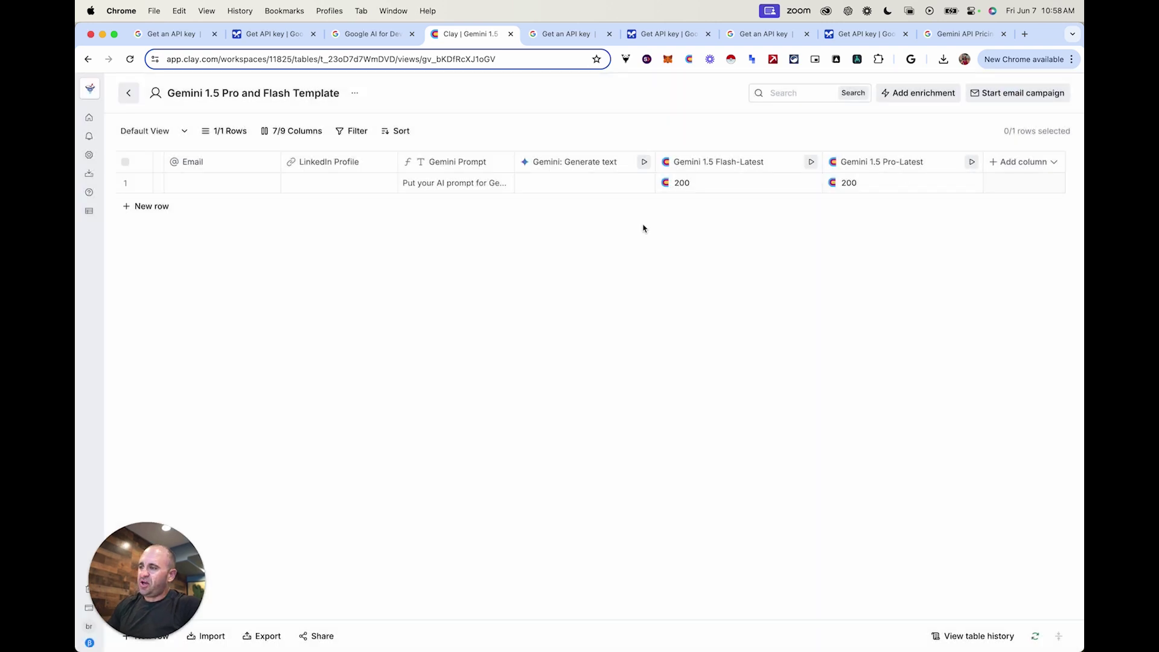
{"action": "left_click", "coordinate": [918, 93]}
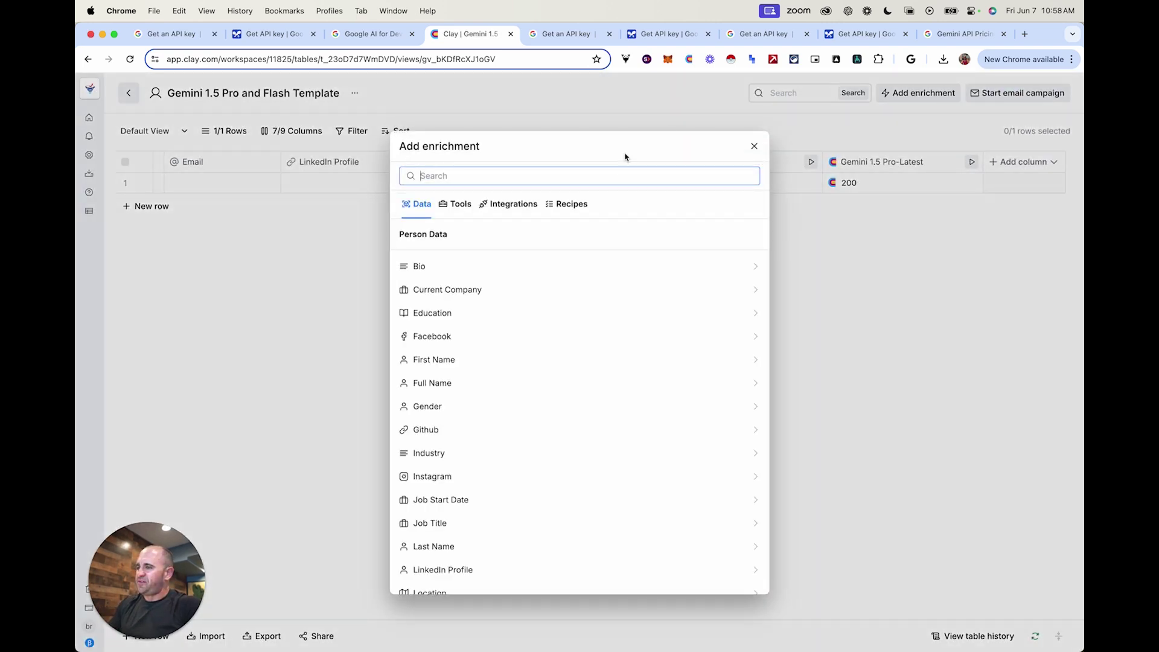
{"action": "type", "text": "gemini"}
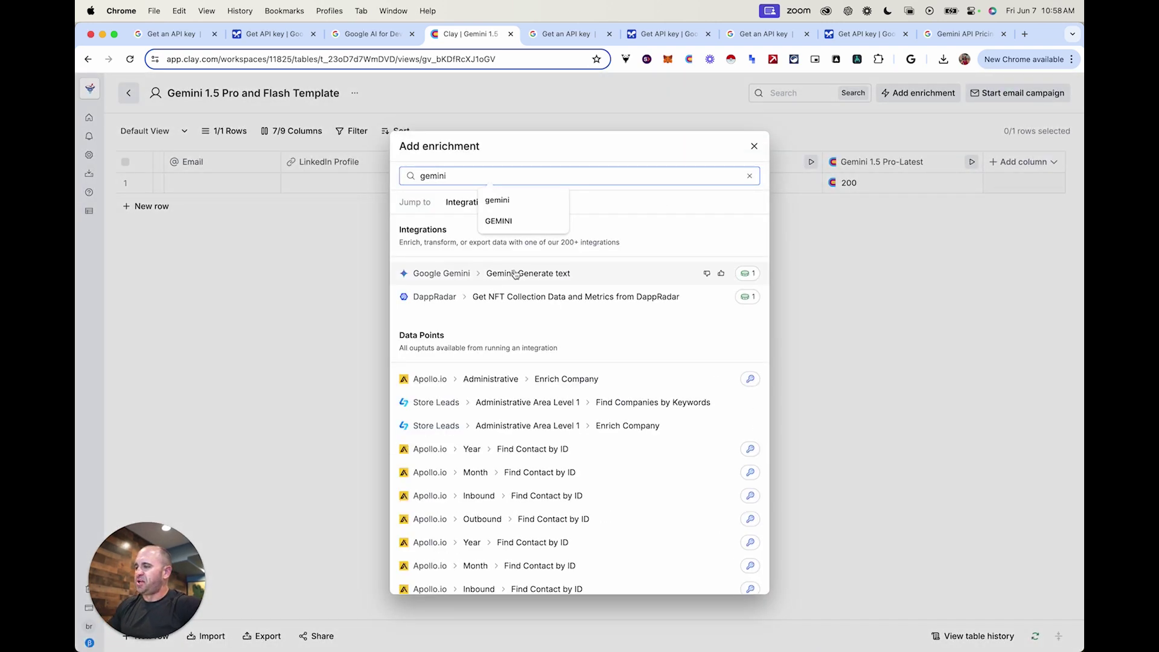
{"action": "left_click", "coordinate": [751, 149]}
Inspect the Gemini: Generate text column settings, noting it uses Gemini 1.0 Pro, then close them.
{"action": "left_click", "coordinate": [601, 186]}
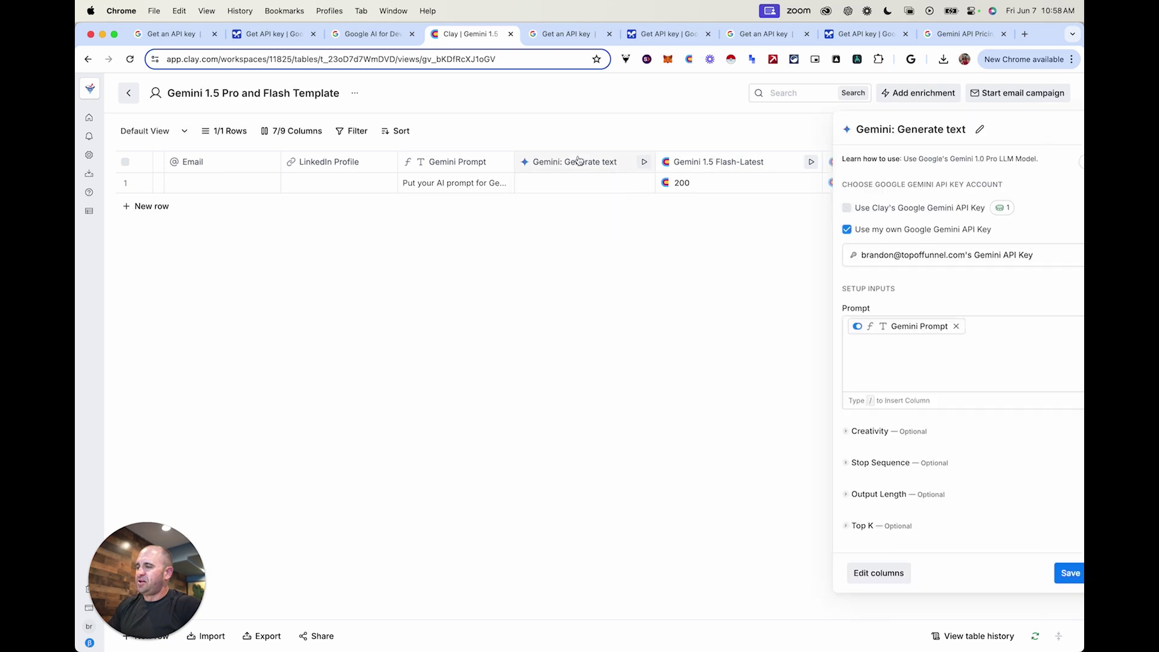
{"action": "left_click_drag", "start_coordinate": [889, 159], "coordinate": [985, 159]}
{"action": "left_click", "coordinate": [984, 160]}
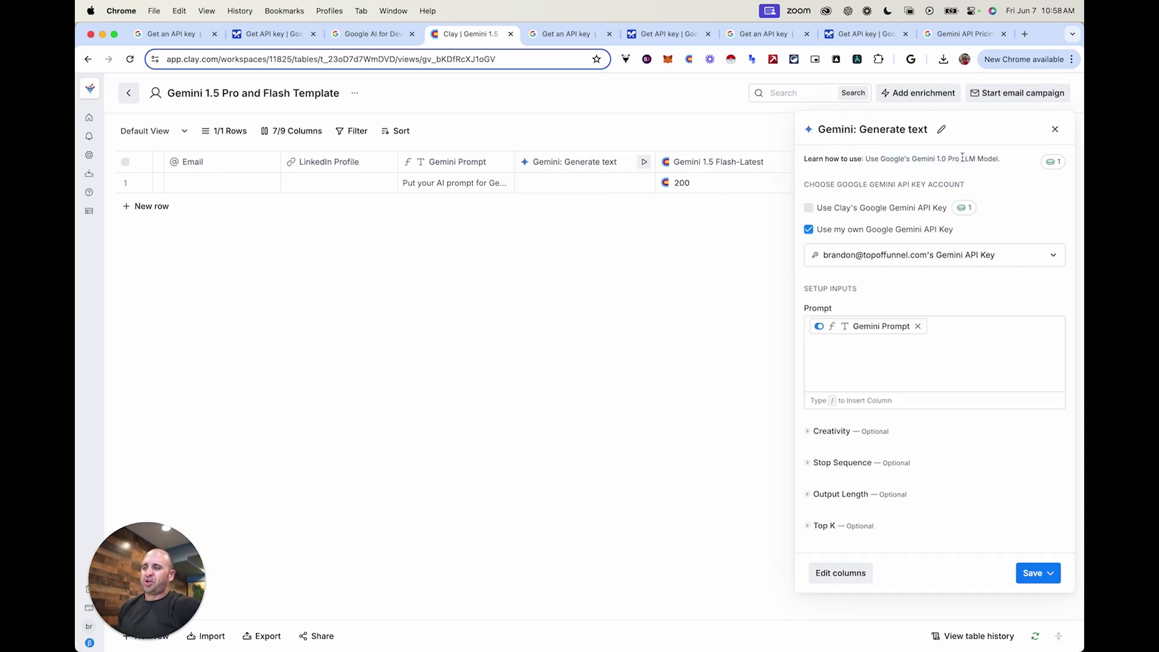
{"action": "scroll", "coordinate": [879, 440], "scroll_direction": "down", "scroll_amount": 1}
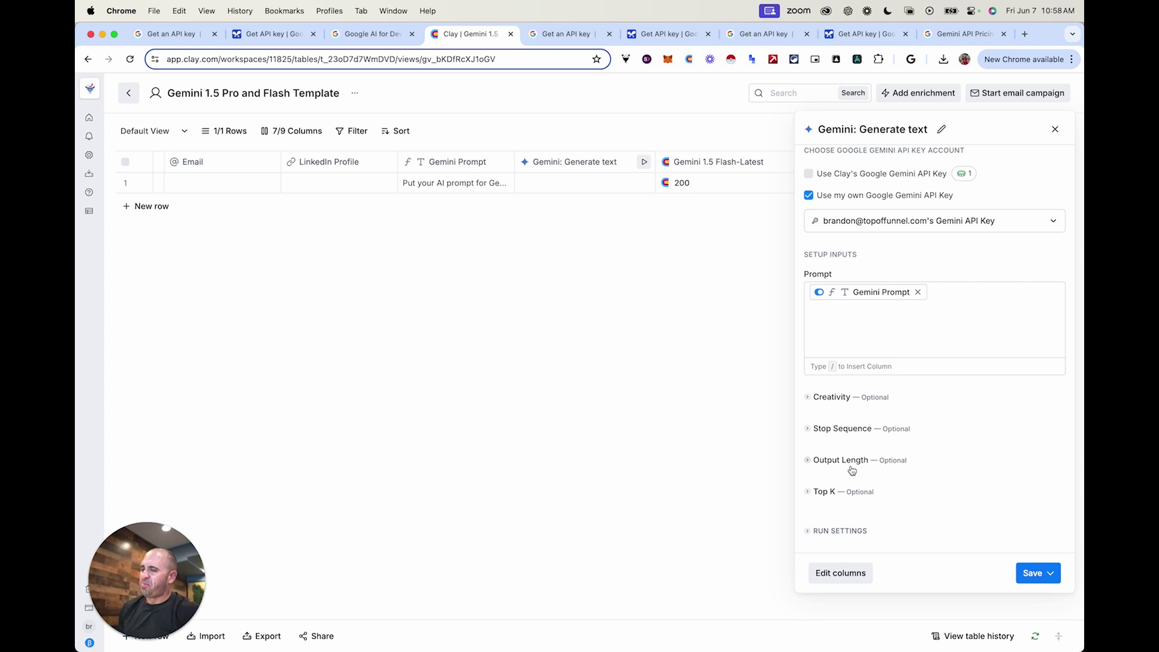
{"action": "scroll", "coordinate": [857, 427], "scroll_direction": "up", "scroll_amount": 1}
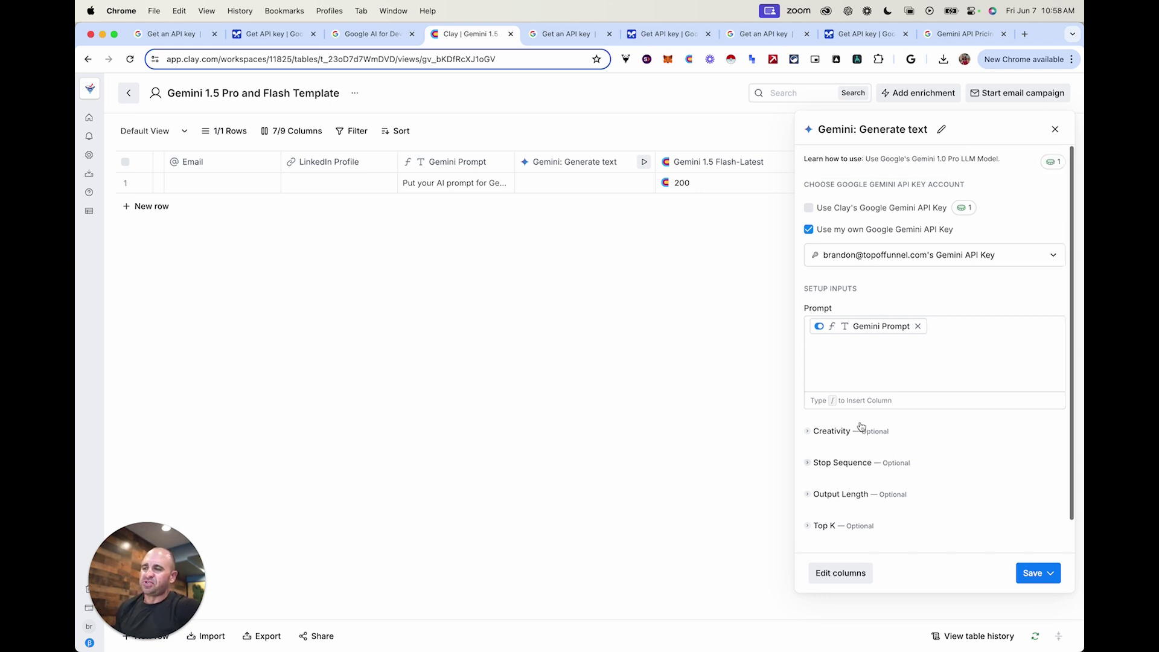
{"action": "left_click", "coordinate": [1055, 129]}
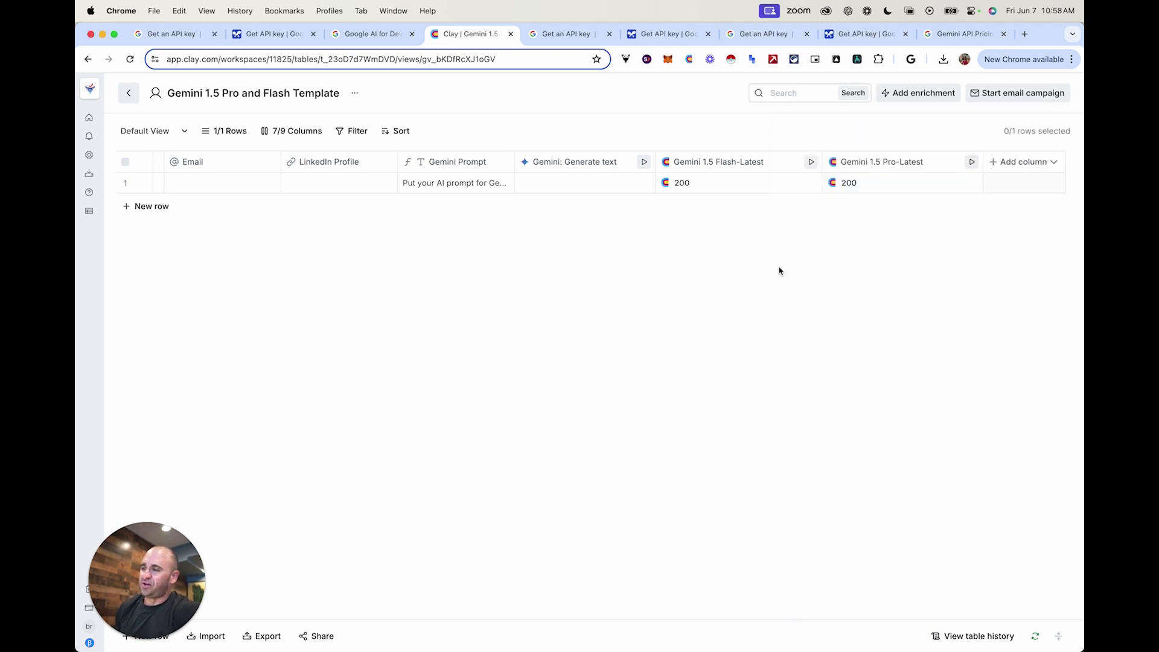
Search enrichments for 'http' and close the list without adding anything.
{"action": "left_click", "coordinate": [900, 93]}
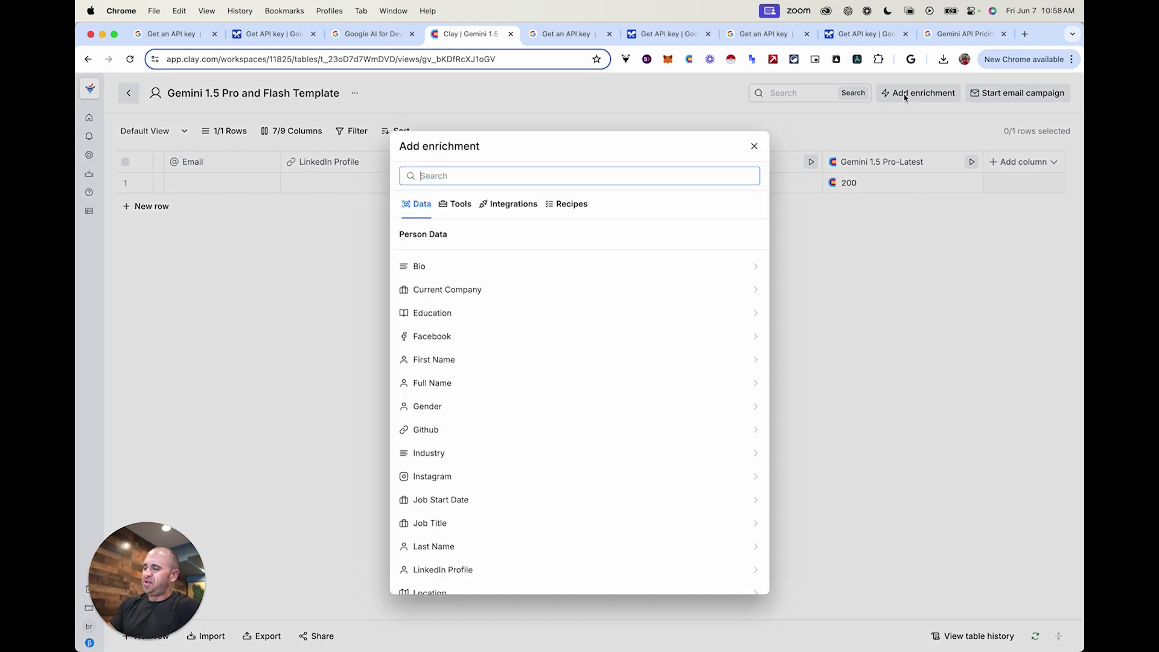
{"action": "type", "text": "http"}
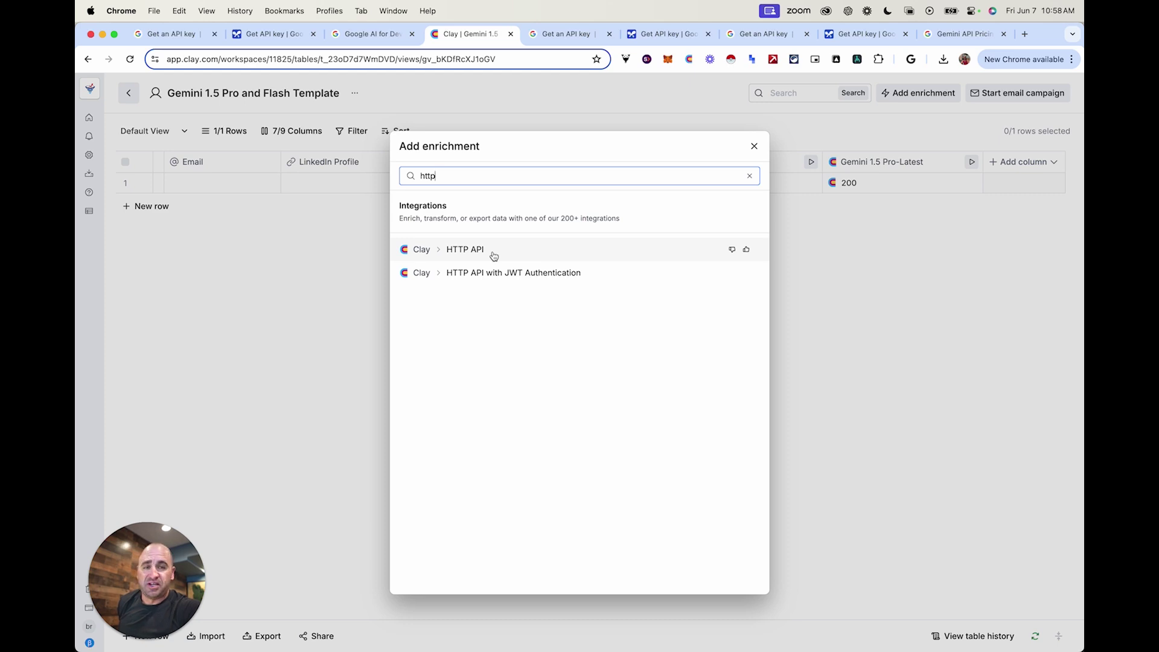
{"action": "left_click", "coordinate": [754, 147]}
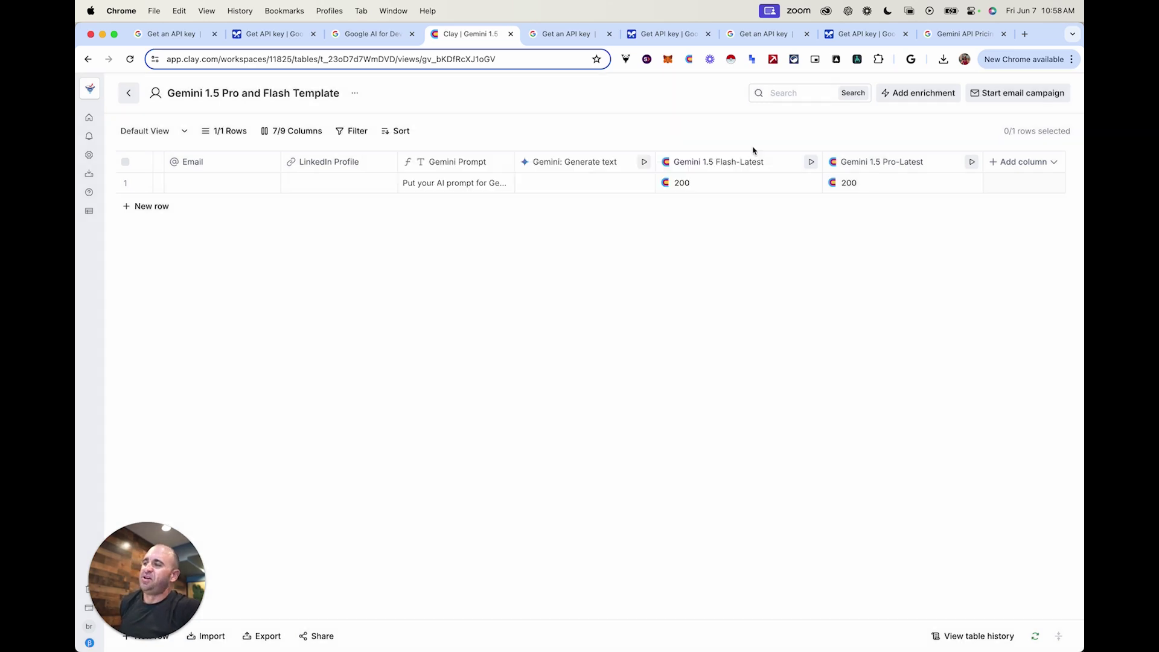
{"action": "left_click", "coordinate": [710, 168]}
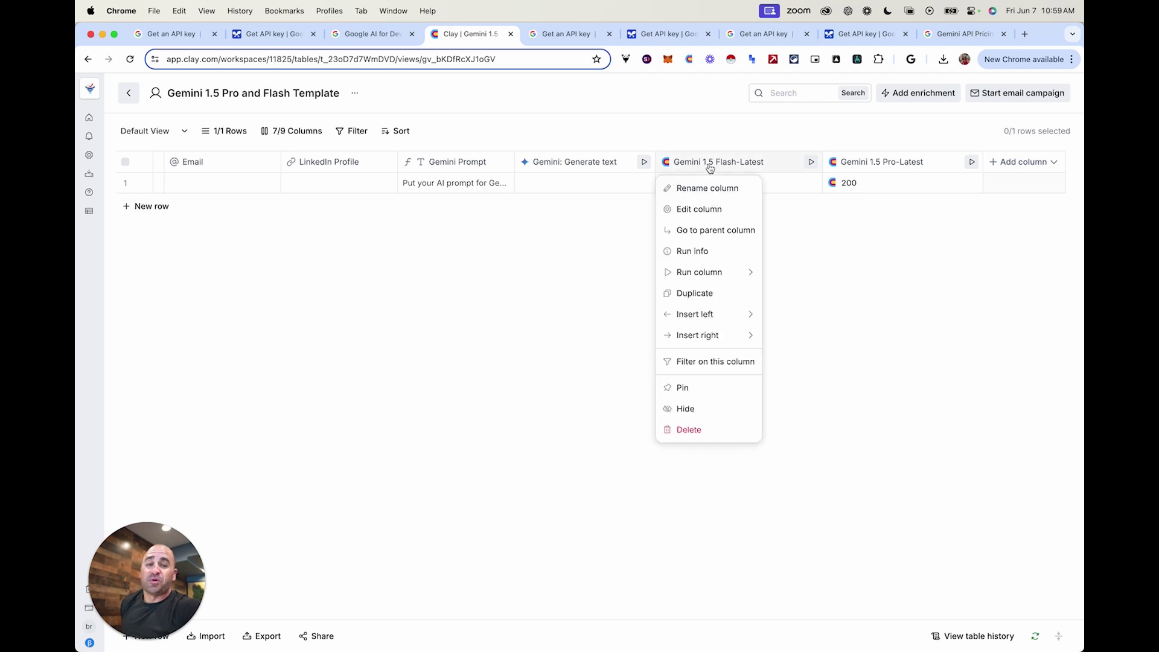
{"action": "left_click", "coordinate": [710, 168]}
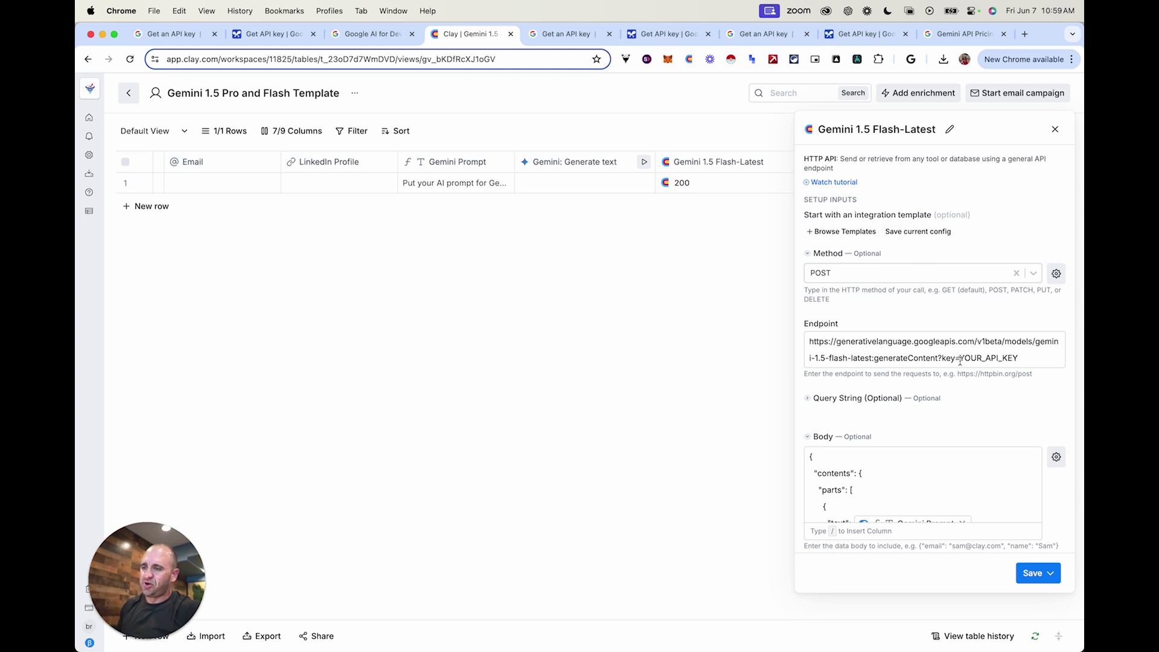
{"action": "left_click_drag", "start_coordinate": [963, 358], "coordinate": [1019, 358]}
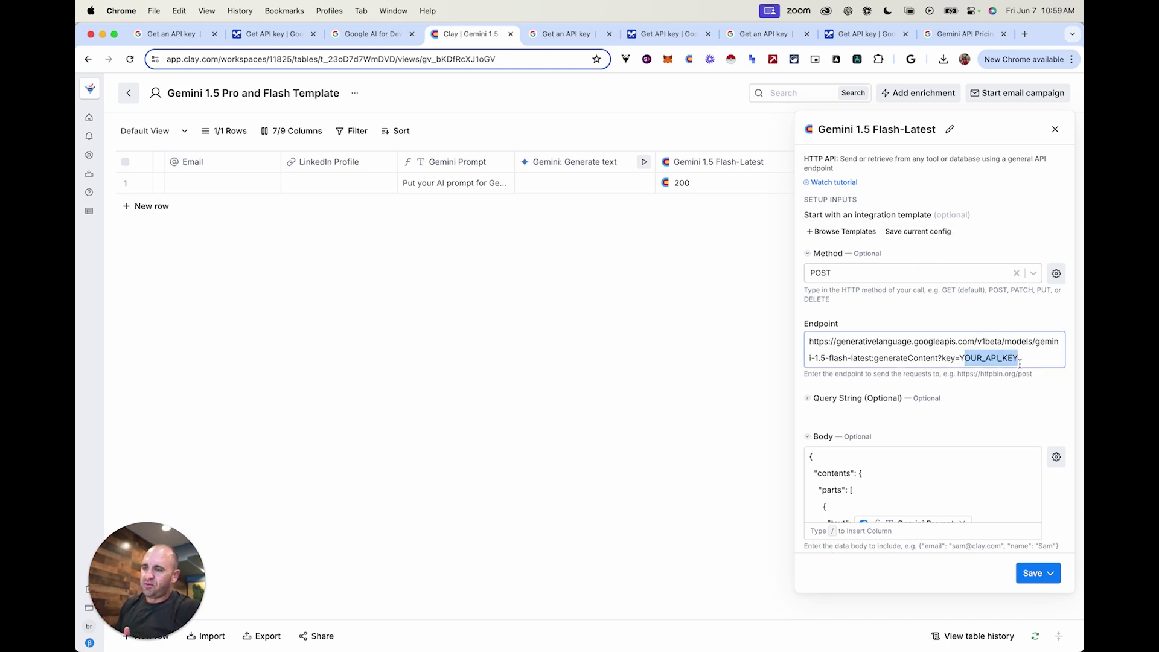
{"action": "left_click", "coordinate": [1016, 358]}
{"action": "scroll", "coordinate": [906, 443], "scroll_direction": "down", "scroll_amount": 1}
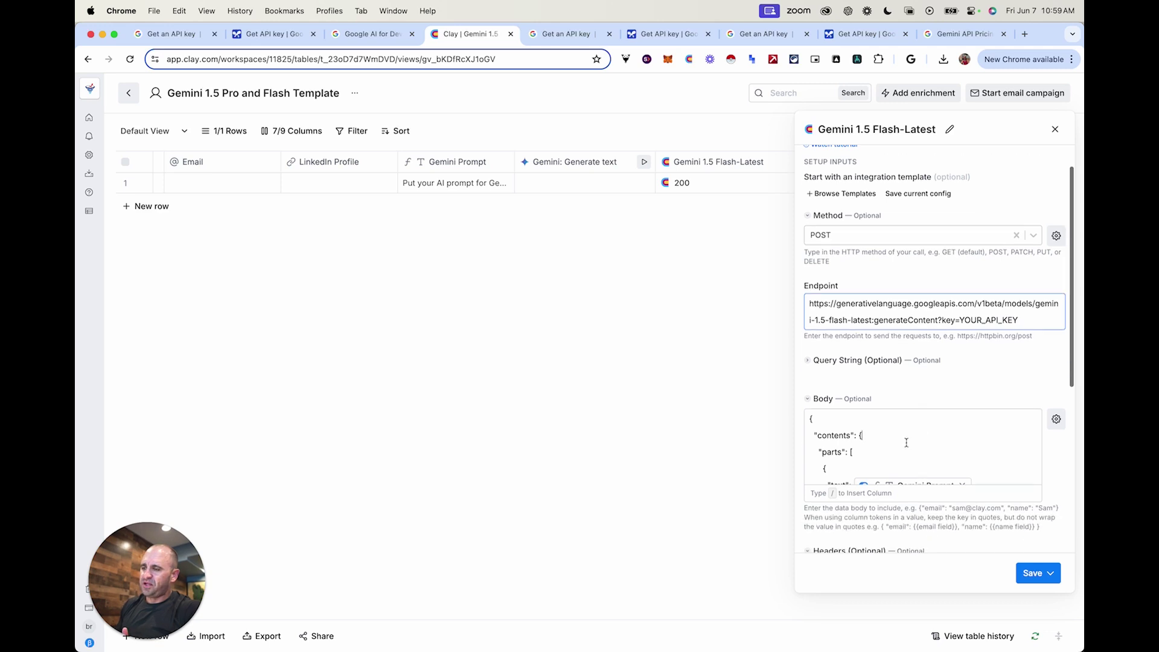
{"action": "left_click", "coordinate": [906, 443]}
{"action": "scroll", "coordinate": [906, 442], "scroll_direction": "down", "scroll_amount": 3}
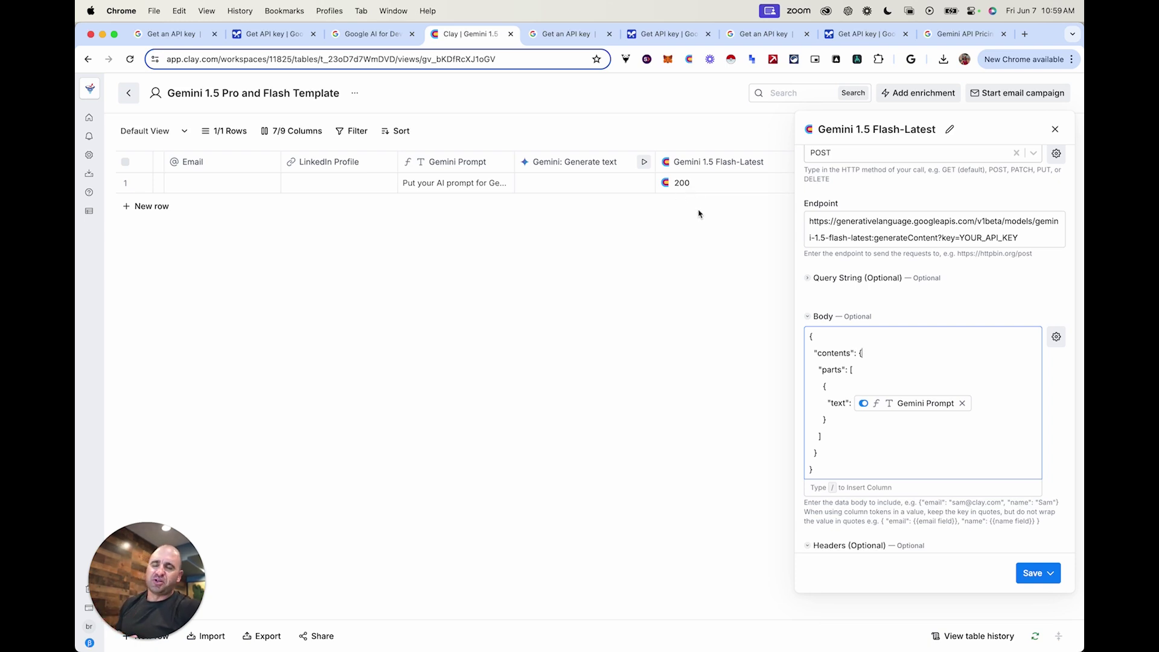
{"action": "scroll", "coordinate": [906, 241], "scroll_direction": "down", "scroll_amount": 5}
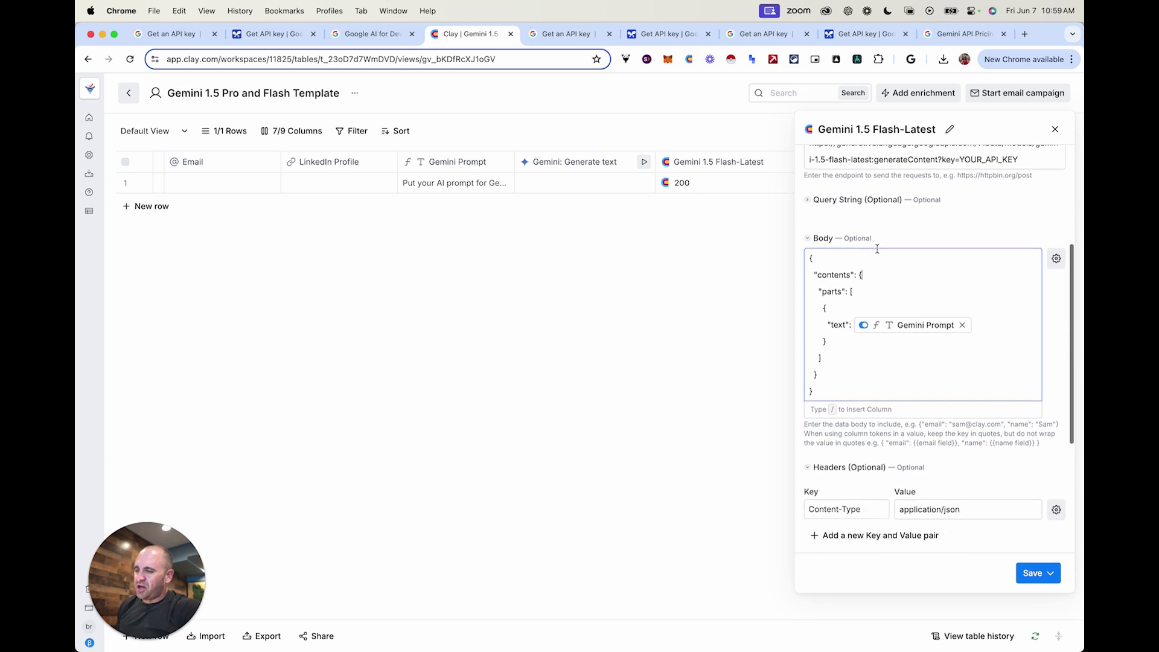
{"action": "scroll", "coordinate": [919, 241], "scroll_direction": "up", "scroll_amount": 10}
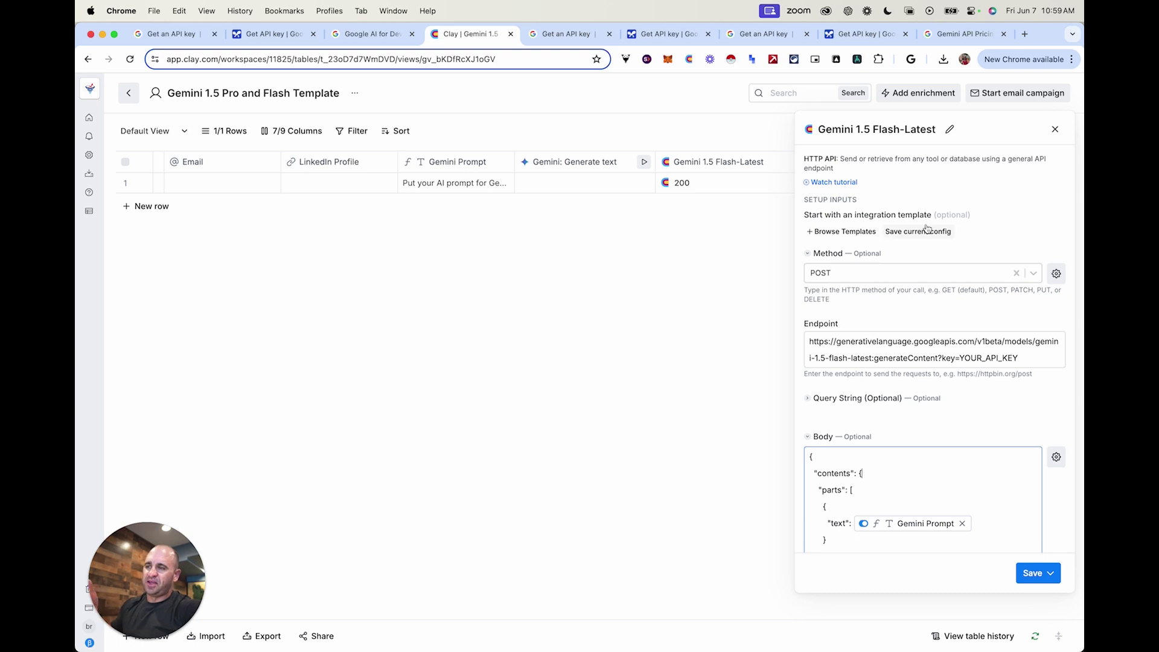
{"action": "left_click", "coordinate": [1054, 131]}
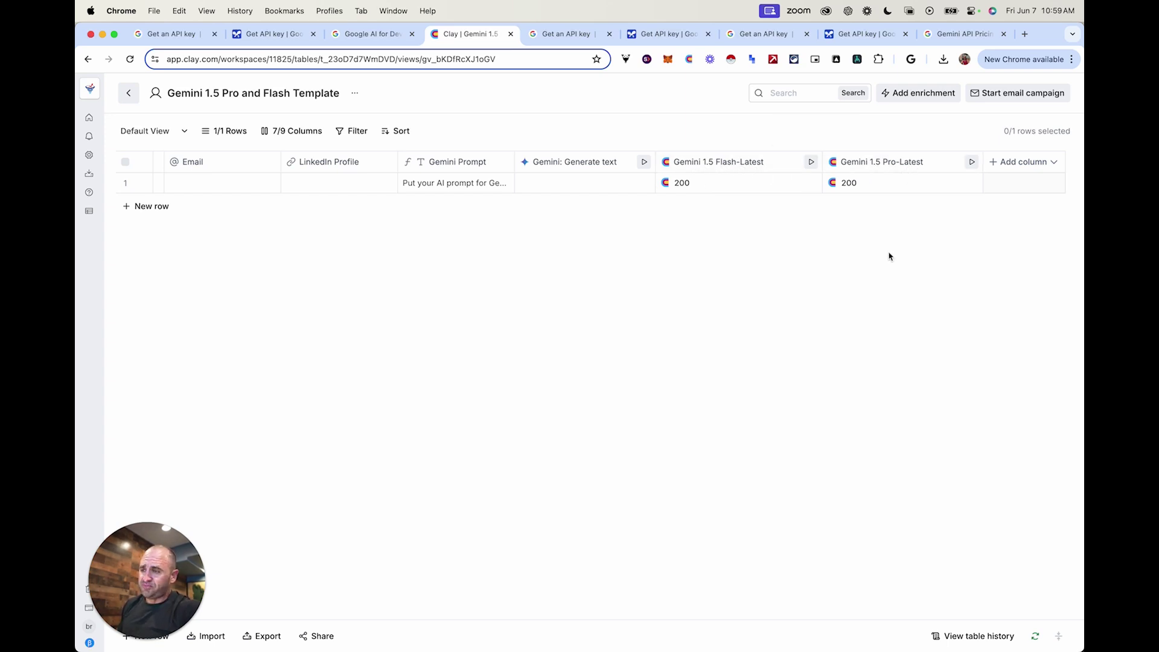
{"action": "left_click", "coordinate": [684, 194]}
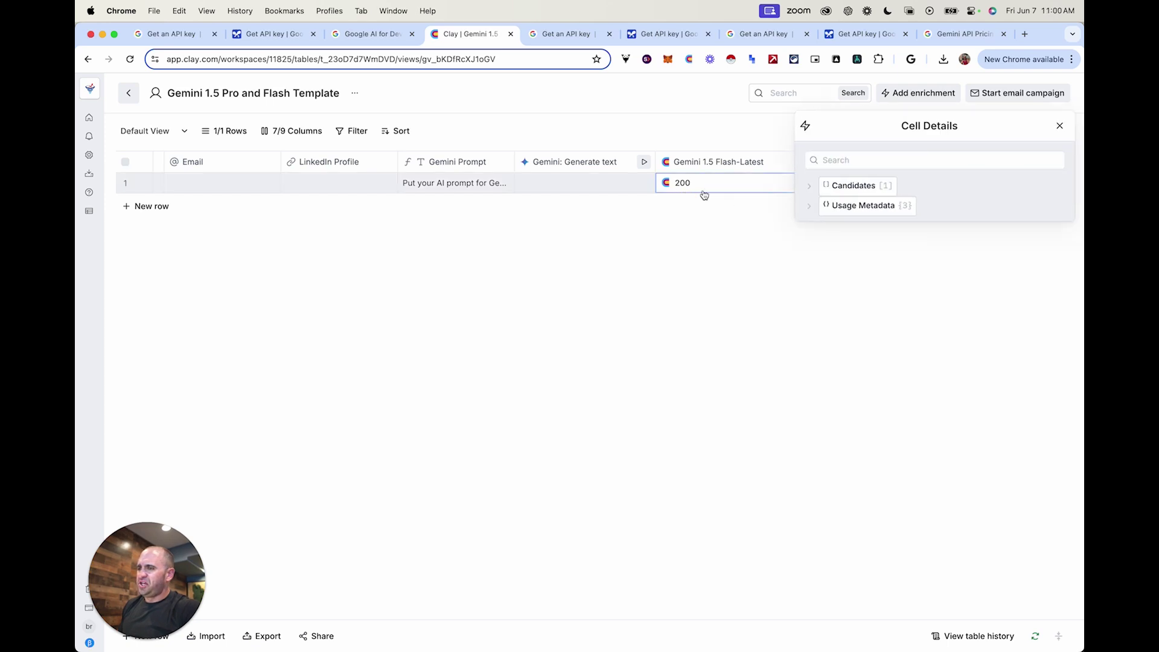
{"action": "left_click", "coordinate": [810, 187]}
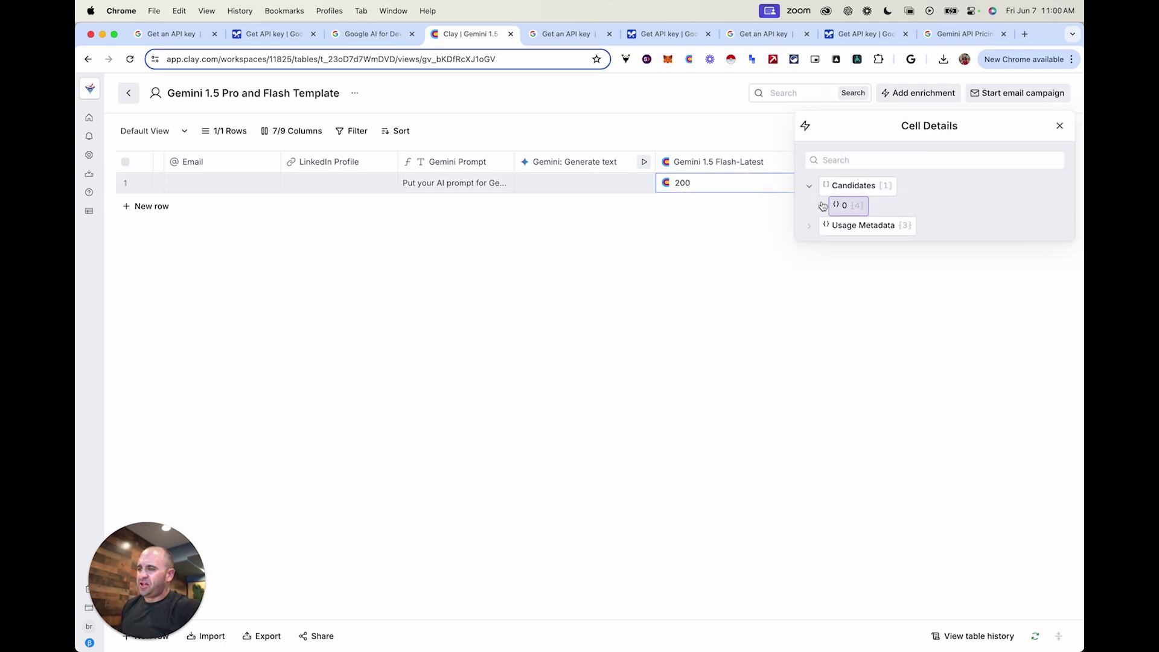
{"action": "left_click", "coordinate": [820, 206]}
{"action": "left_click", "coordinate": [829, 246]}
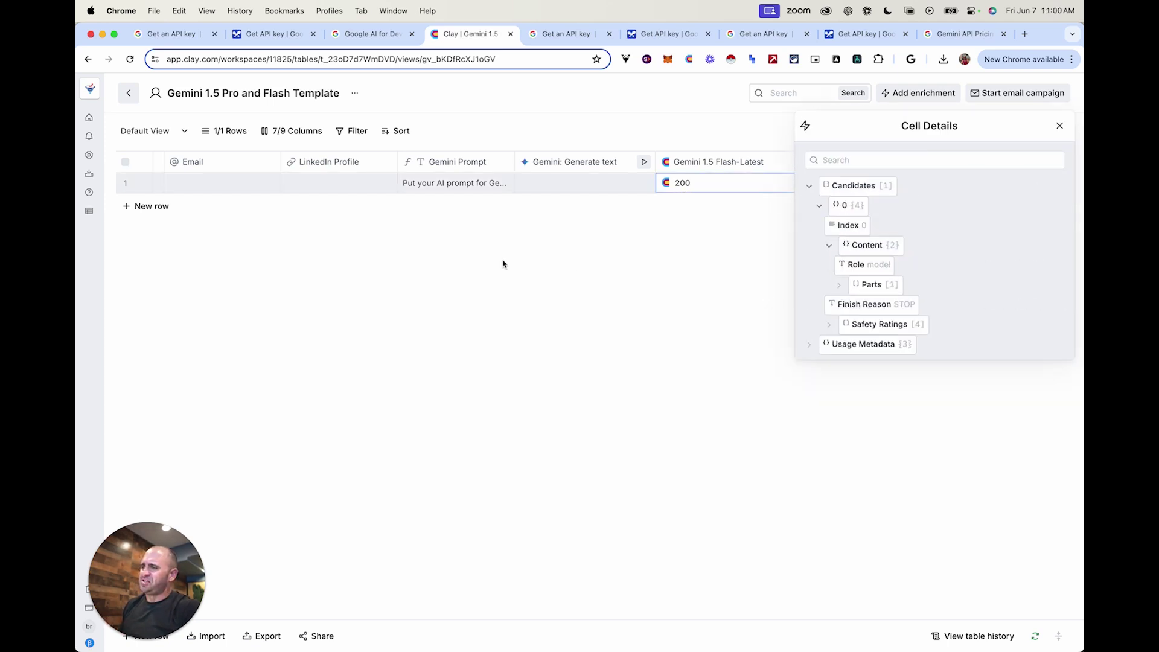
{"action": "left_click", "coordinate": [839, 285]}
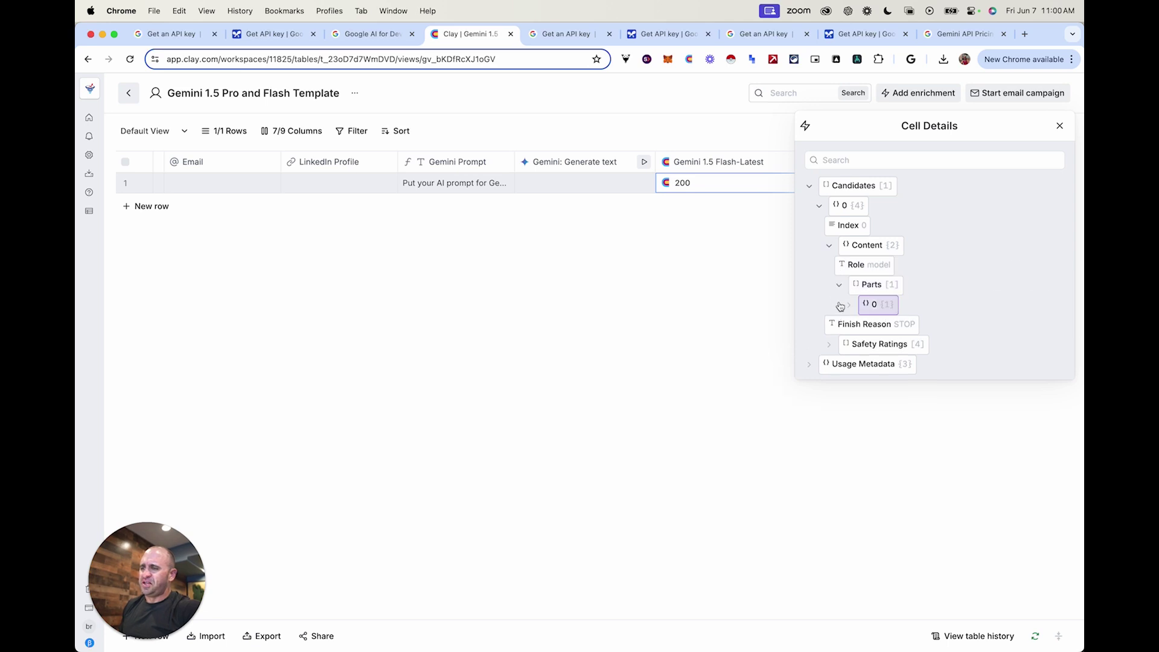
{"action": "left_click", "coordinate": [849, 304]}
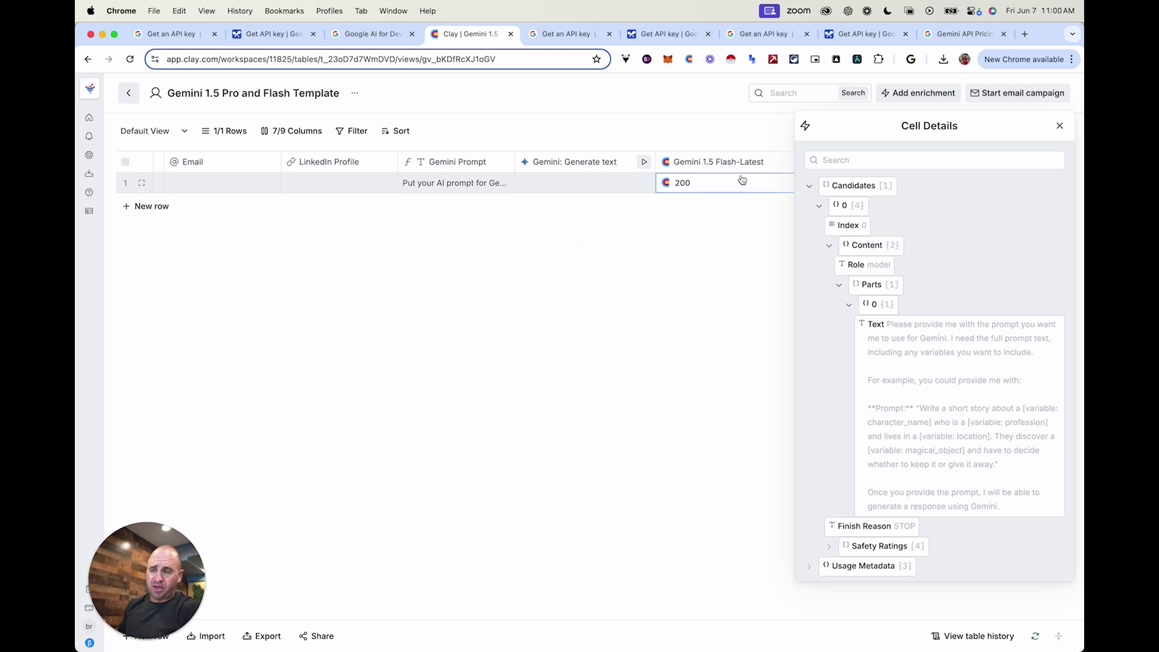
{"action": "mouse_move", "coordinate": [939, 357]}
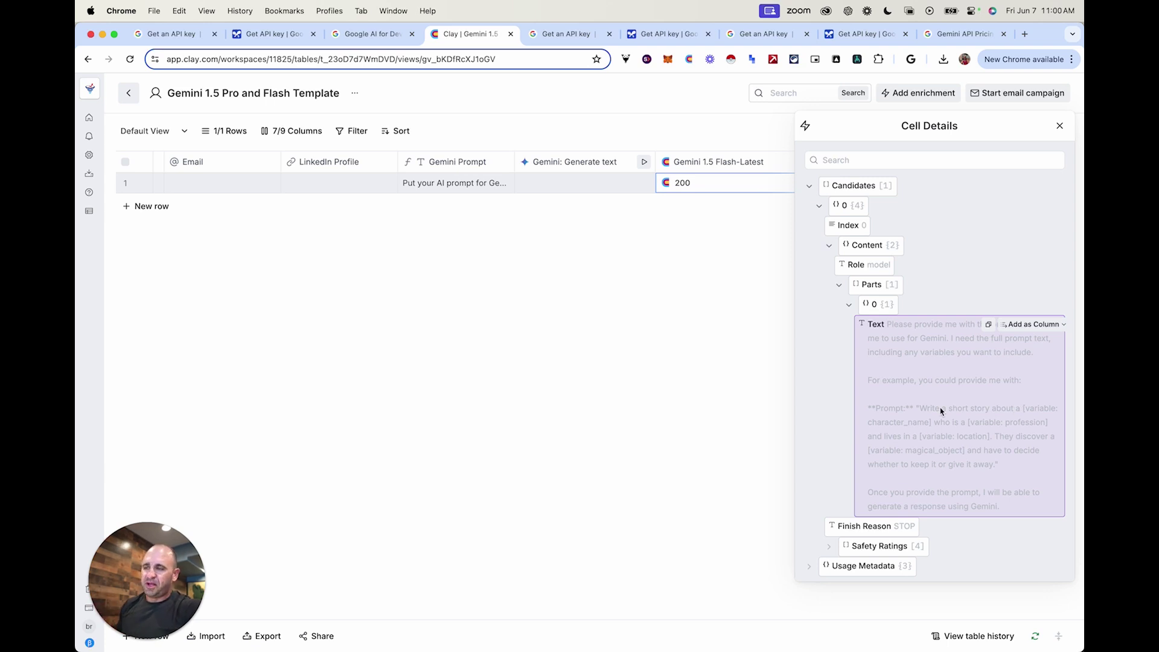
{"action": "left_click", "coordinate": [1060, 126]}
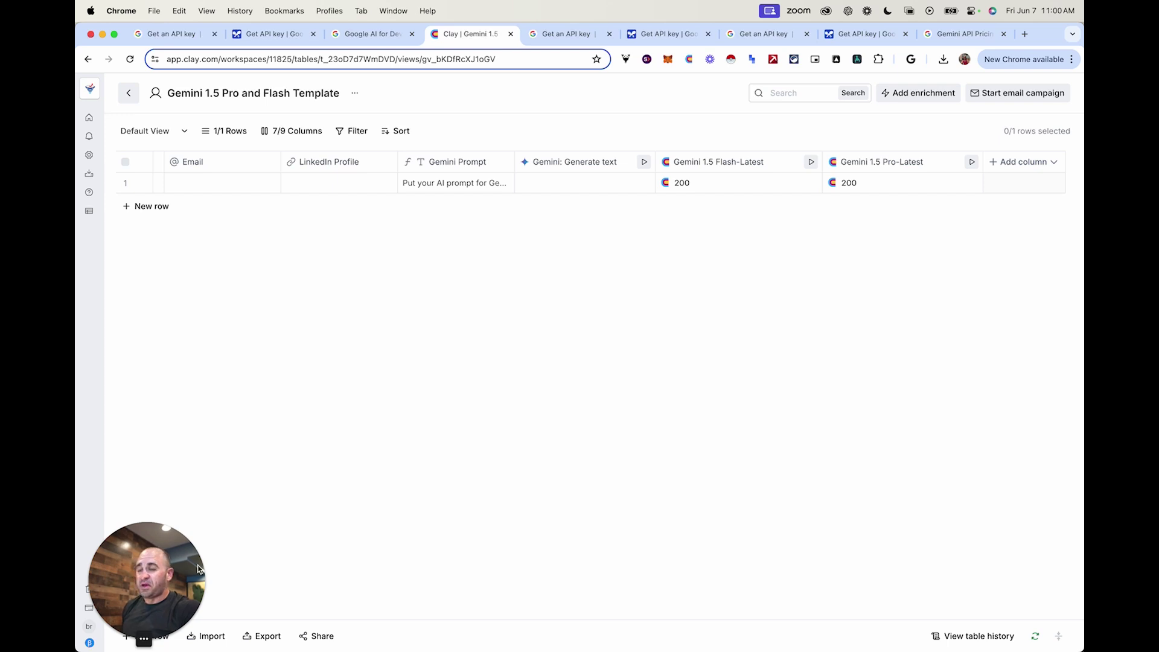
{"action": "left_click", "coordinate": [157, 639]}
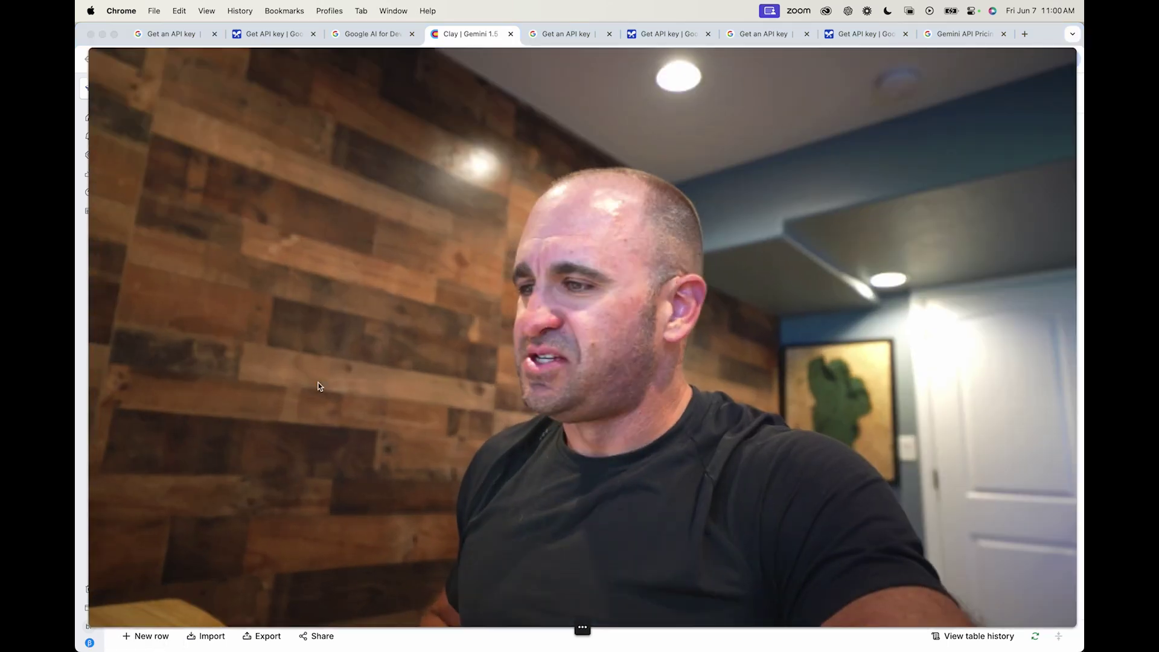